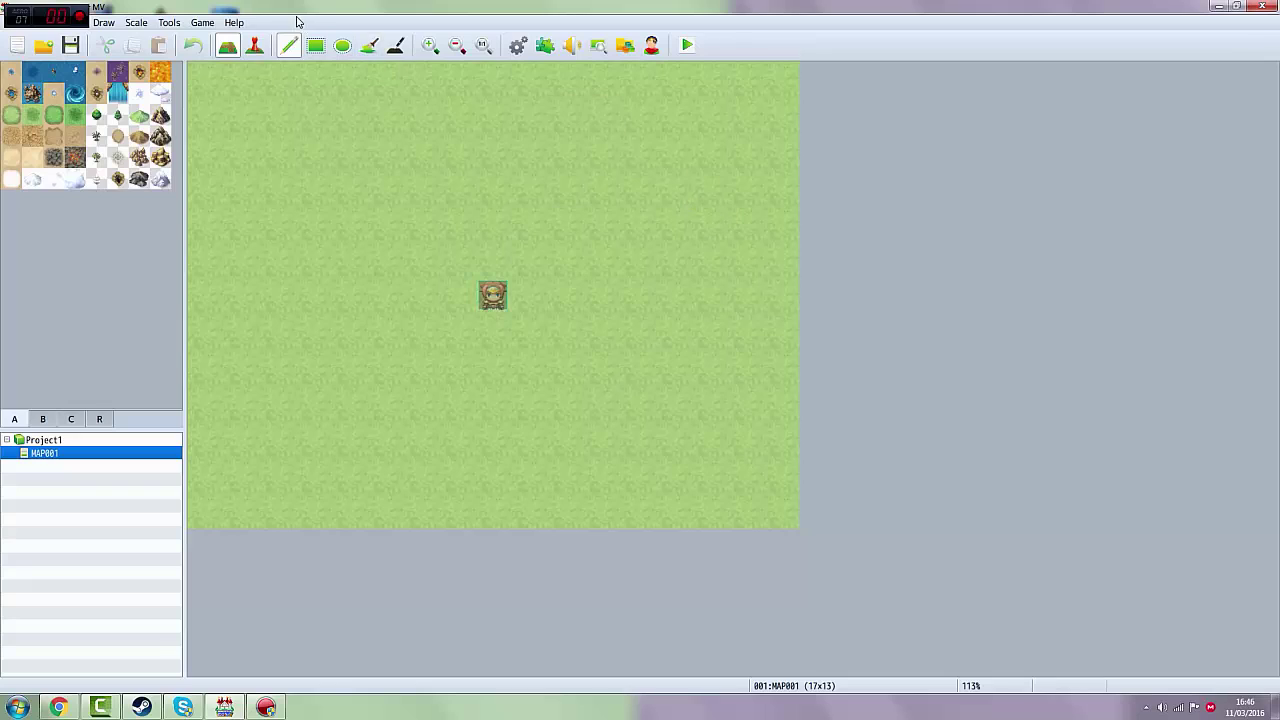
Look through the menus and dismiss them without choosing anything.
click(20, 24)
mouse_move(42, 22)
click(1128, 333)
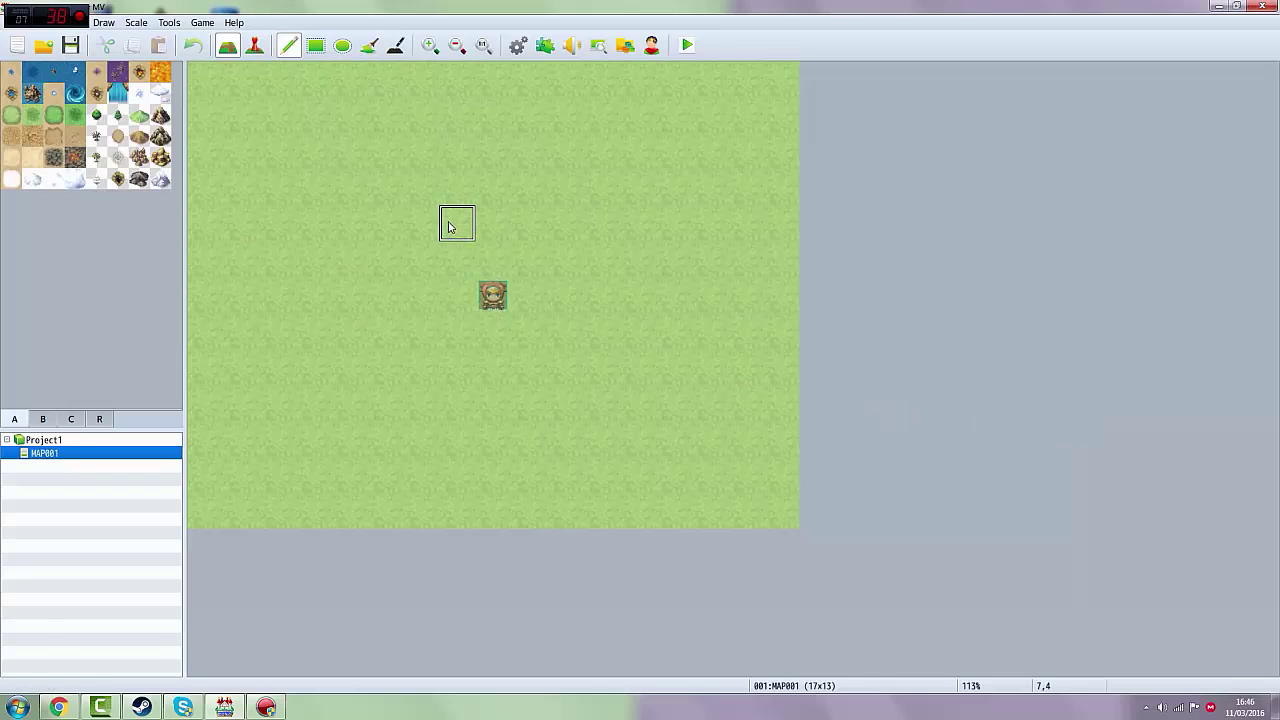
Create a new project named and titled 'Big sausage party' and open its Database with F9.
click(19, 23)
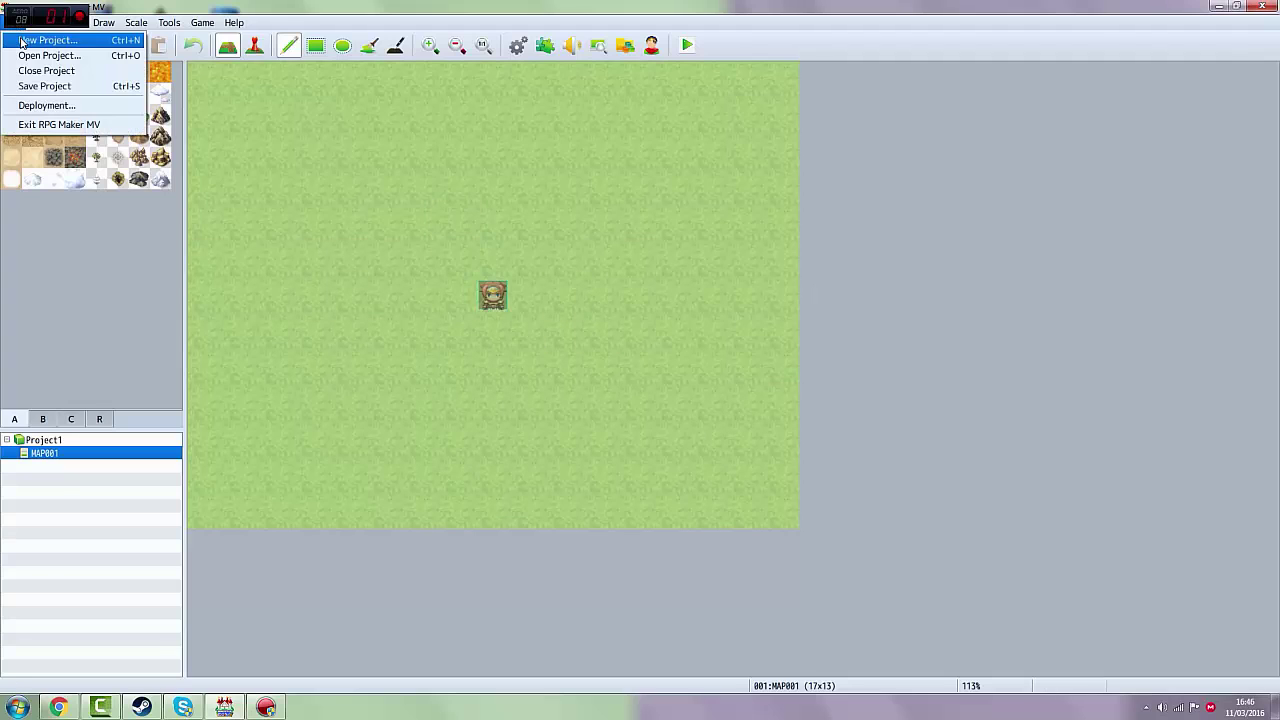
click(21, 41)
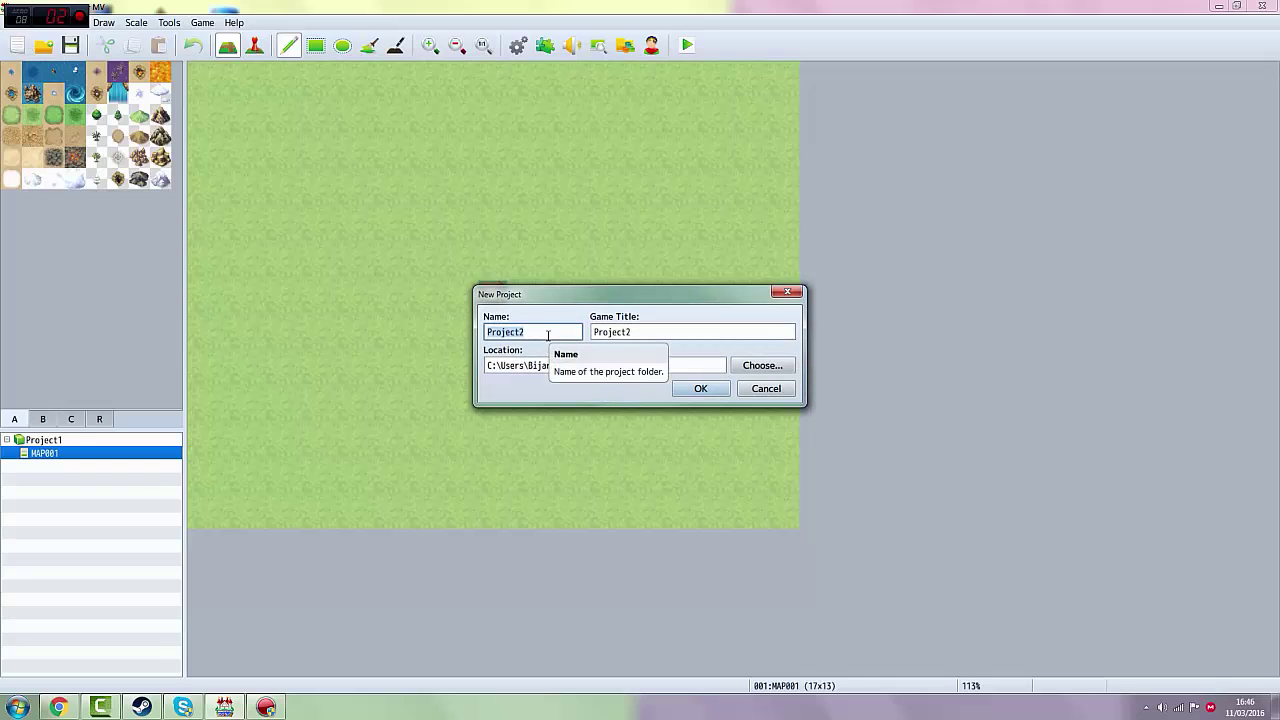
text(Big sausage party)
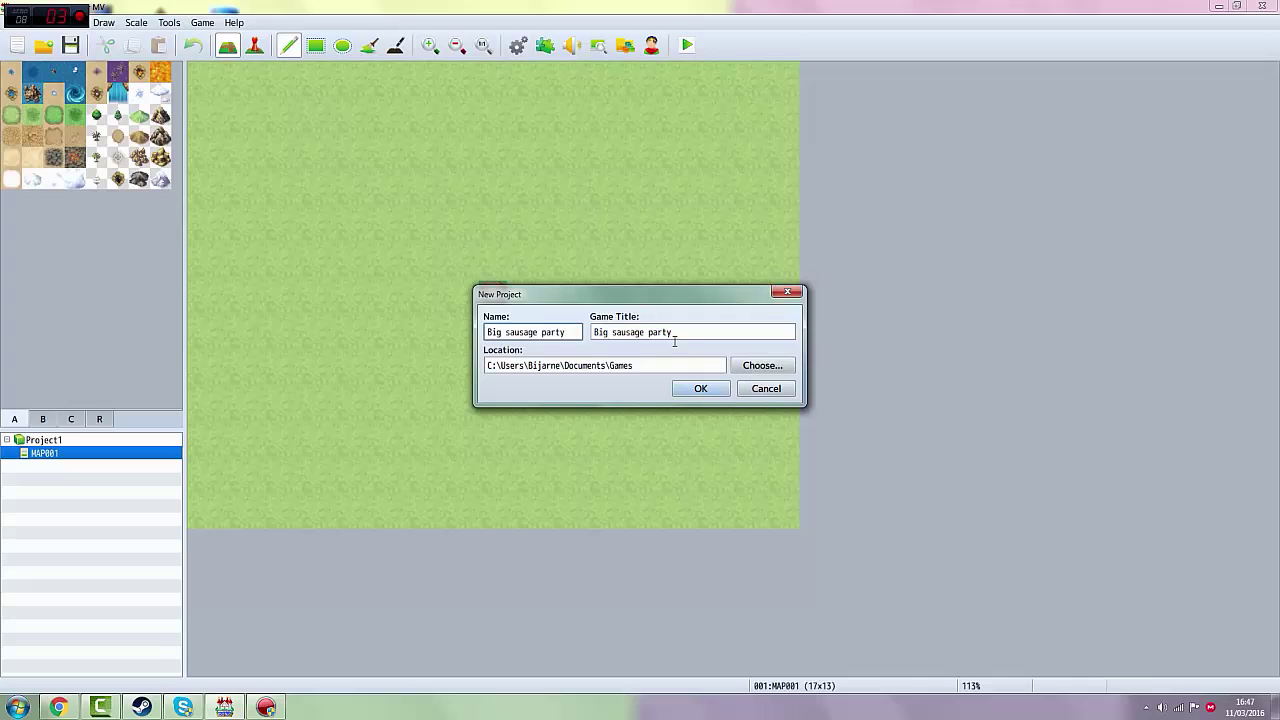
drag(675, 340, 588, 328)
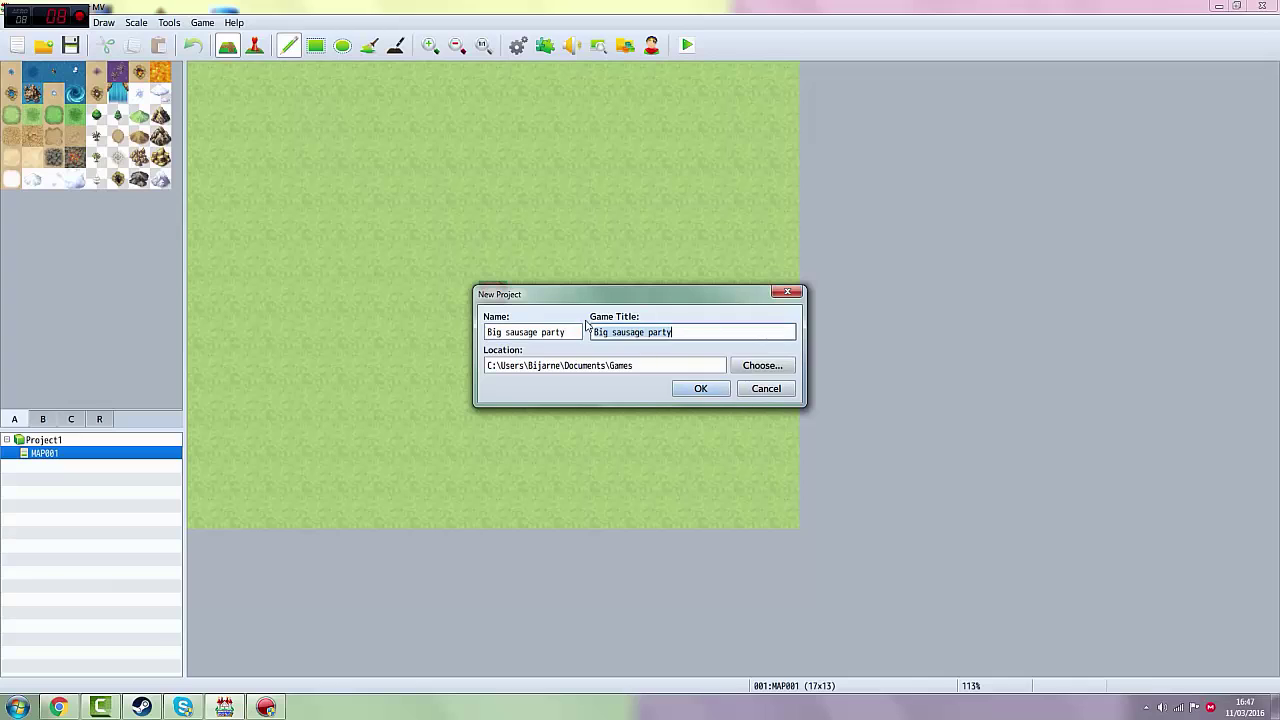
click(700, 388)
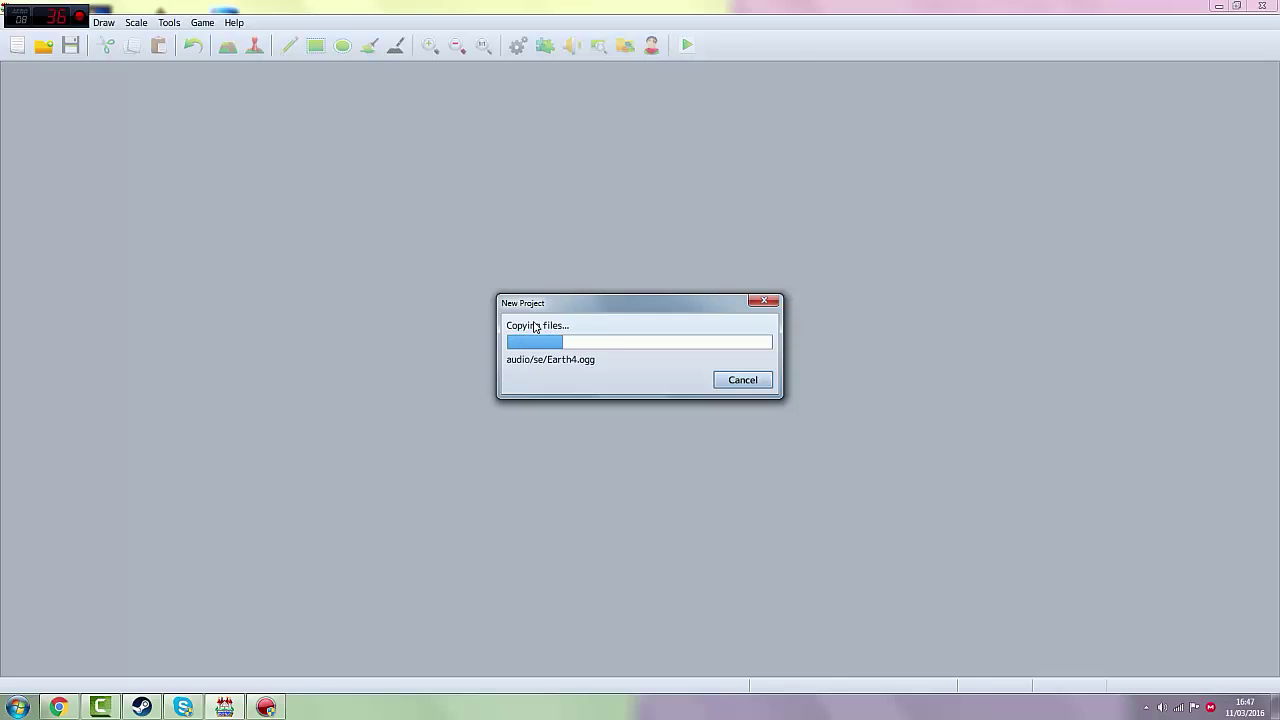
key(F9)
Close the Database, launch the Character Generator and pick a different face.
click(1018, 105)
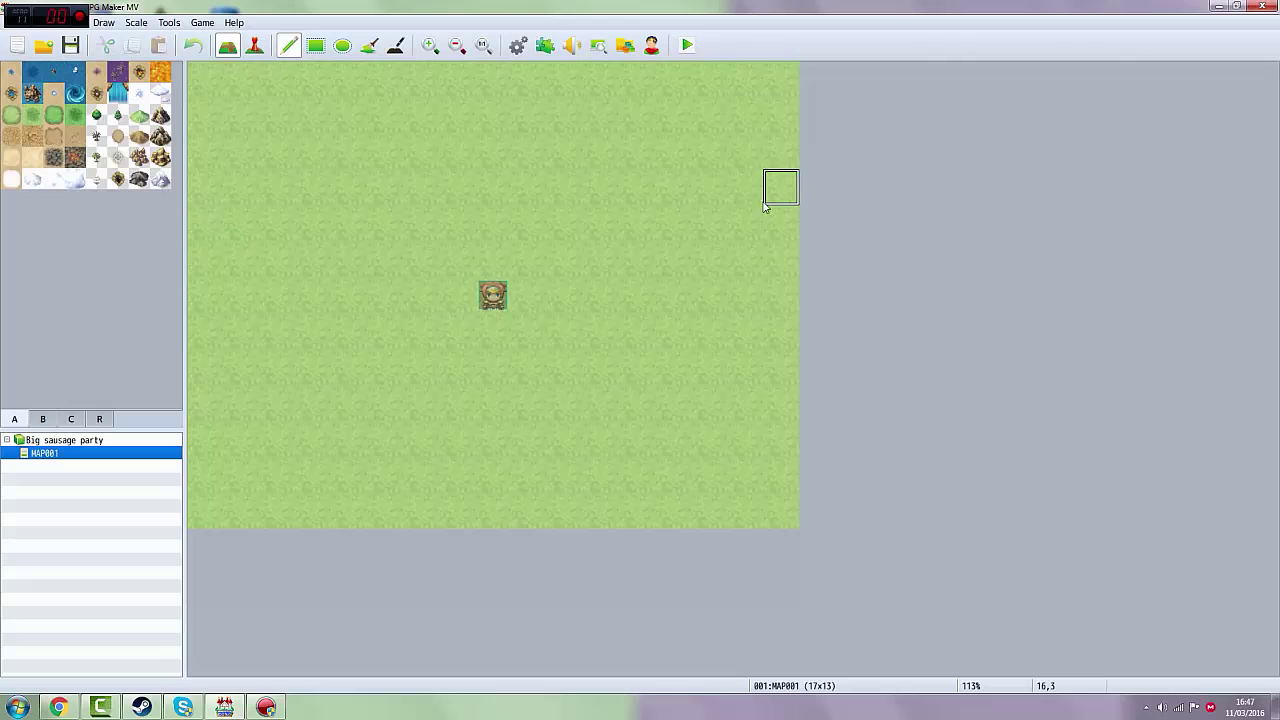
click(167, 23)
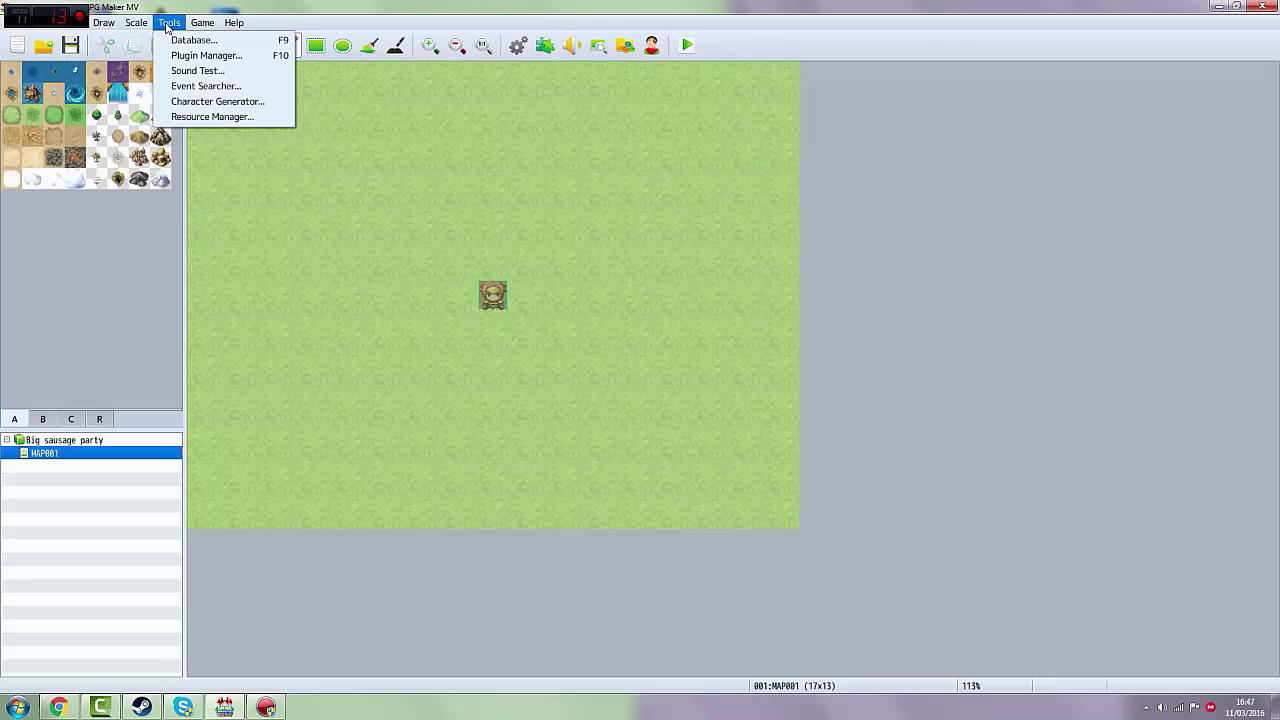
click(183, 108)
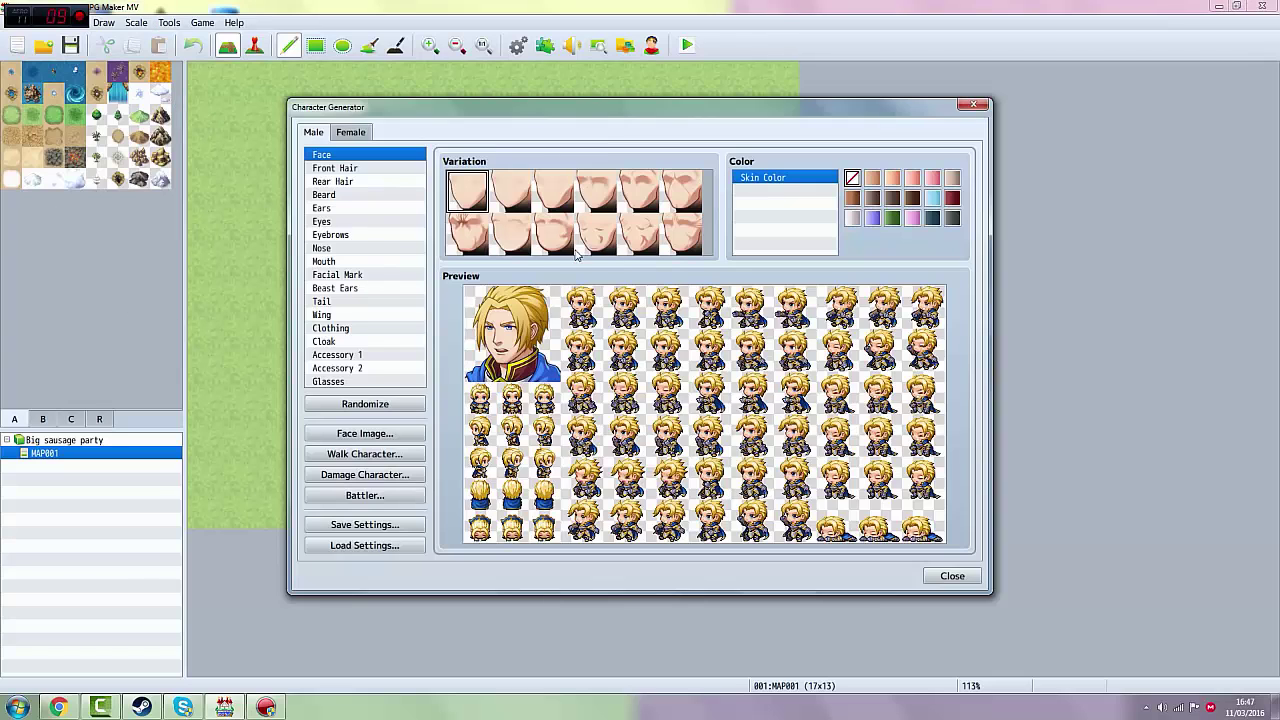
click(597, 190)
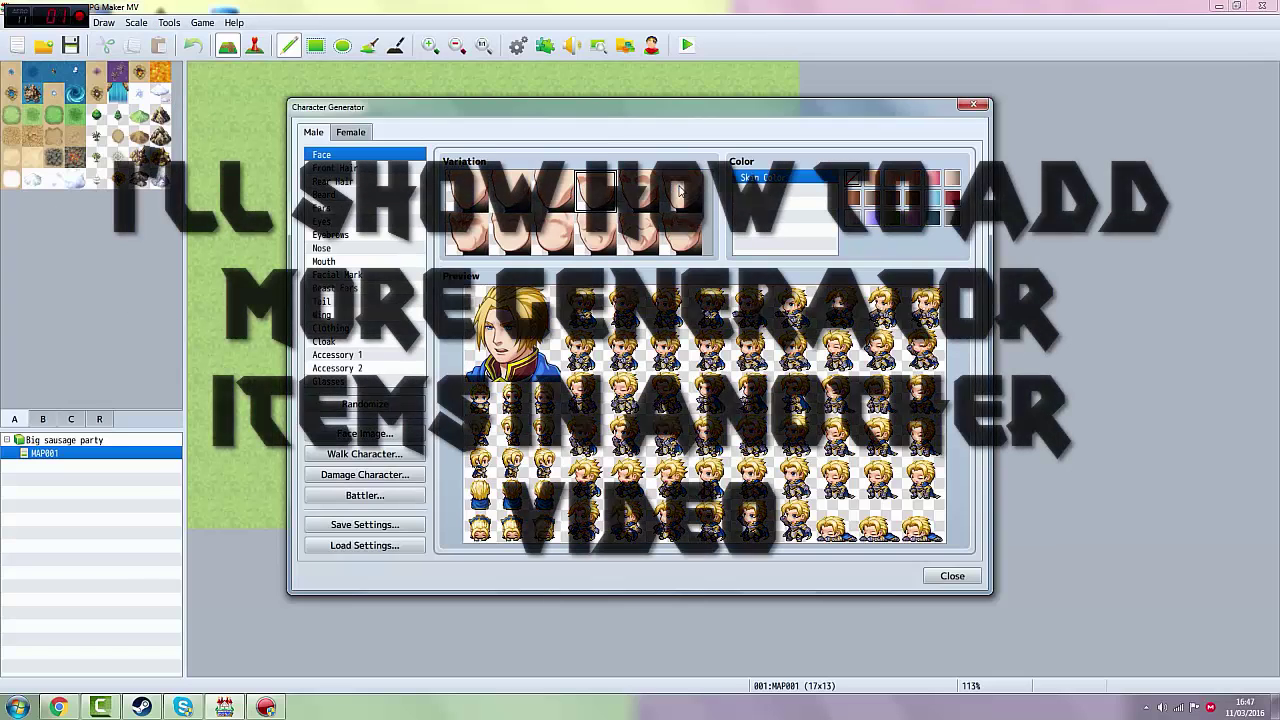
Choose a front hair style and a longer rear hair style for the character.
click(340, 167)
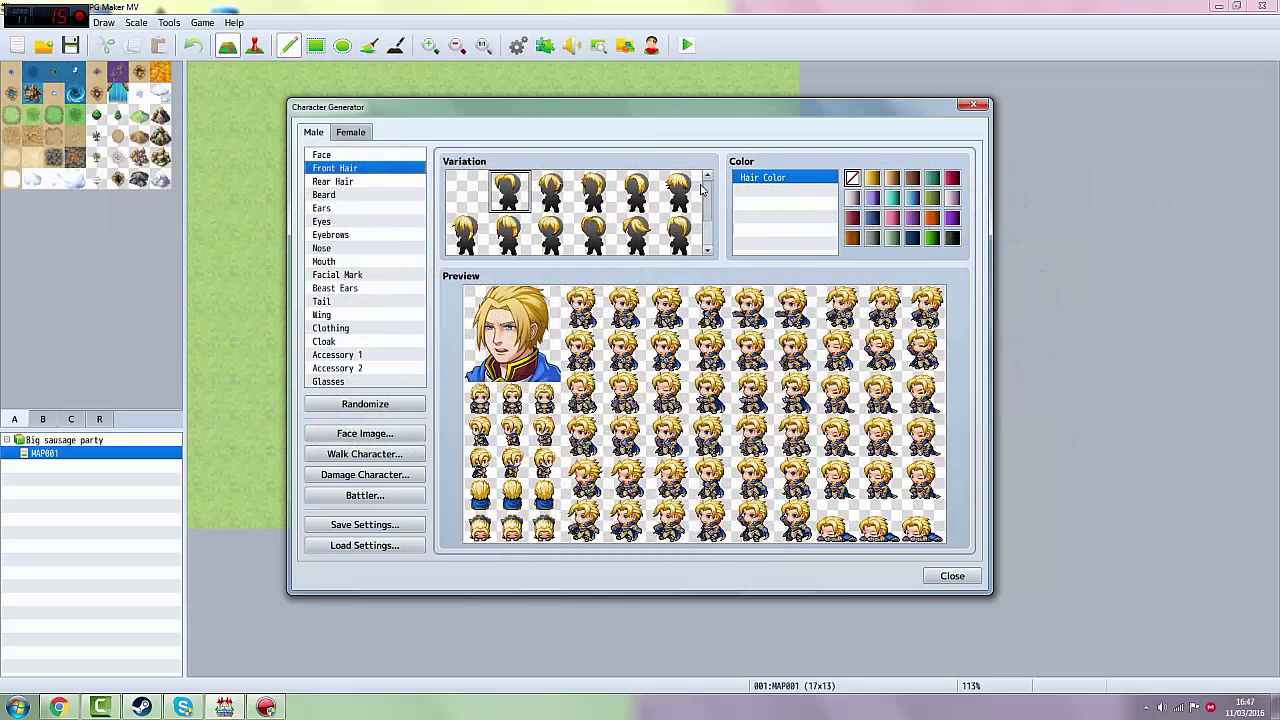
click(679, 233)
click(636, 233)
click(508, 233)
click(332, 181)
click(592, 192)
click(602, 233)
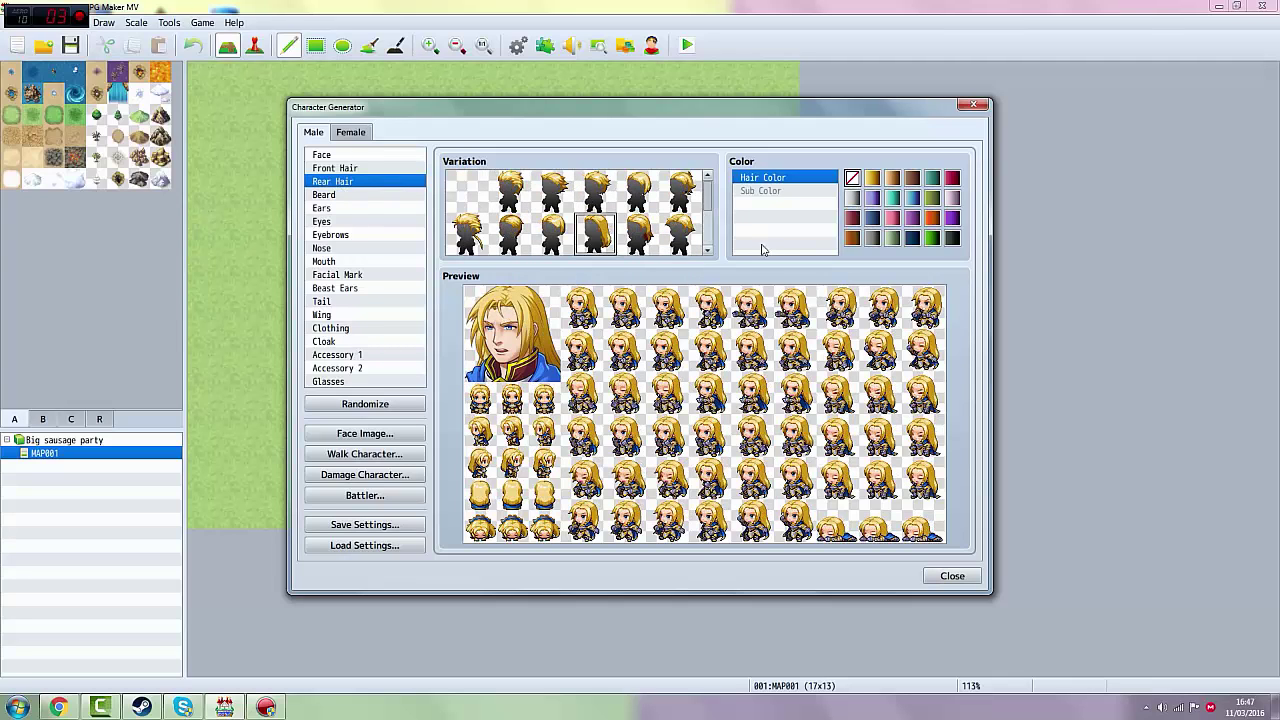
Step through the nose, eyes and accessory parts, then add glasses.
click(320, 248)
click(322, 221)
click(336, 355)
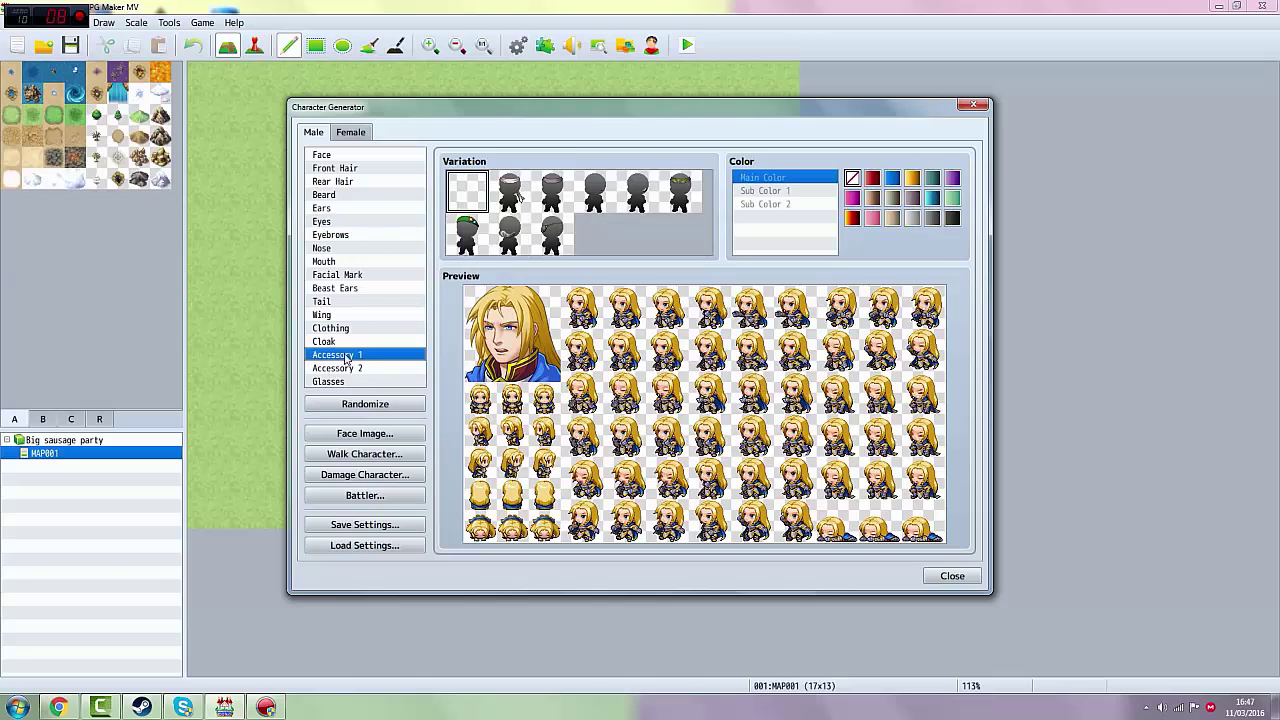
click(345, 368)
click(354, 381)
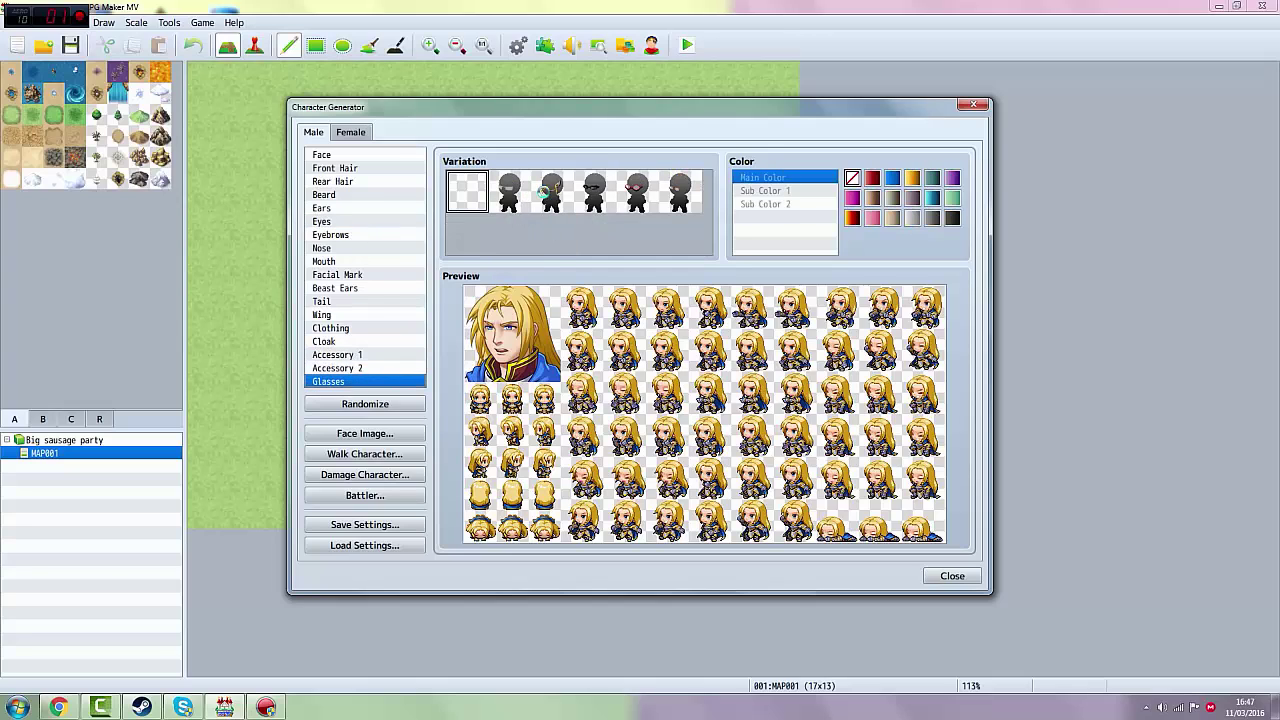
click(546, 196)
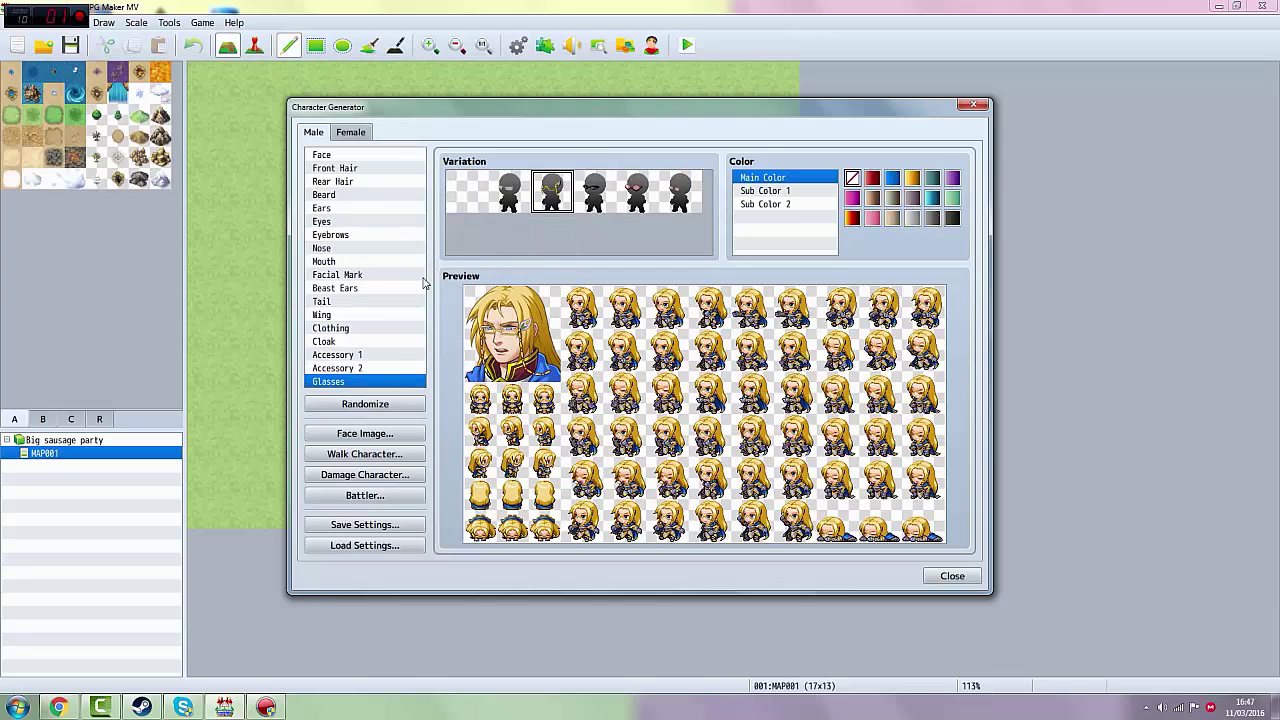
Export the generated face image as 'Gay face' into the project's faces folder.
click(390, 434)
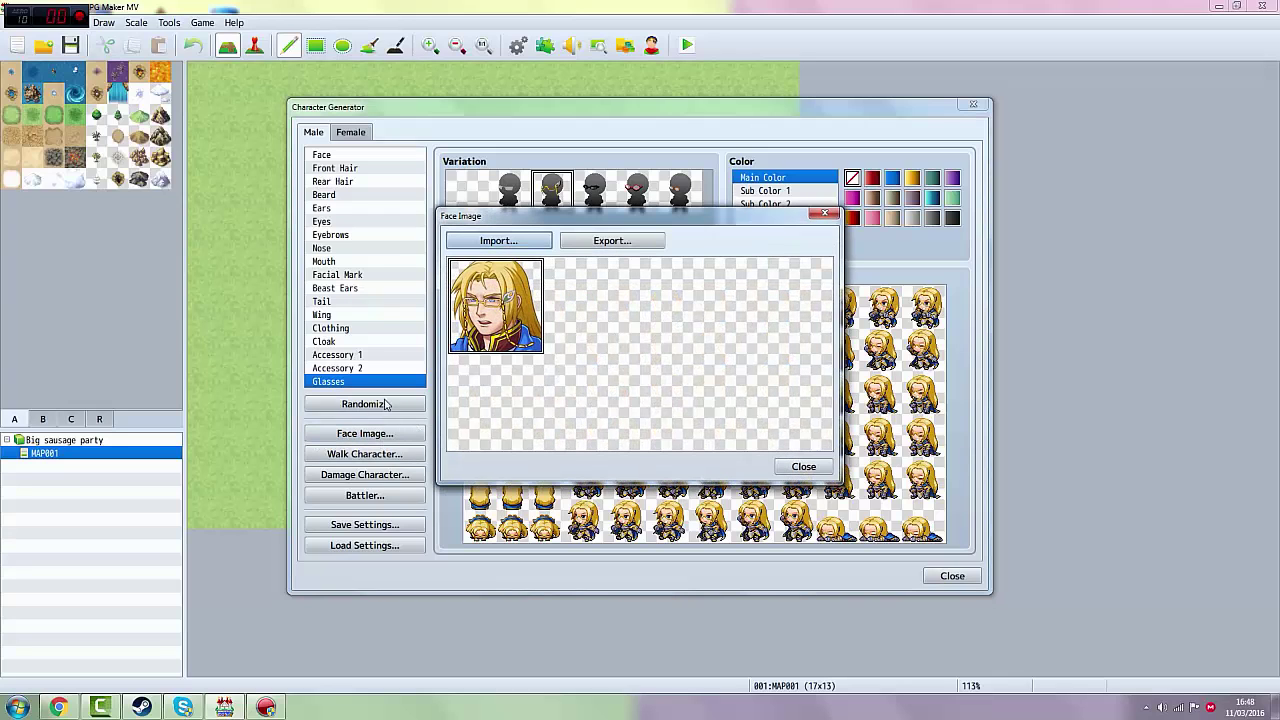
click(604, 241)
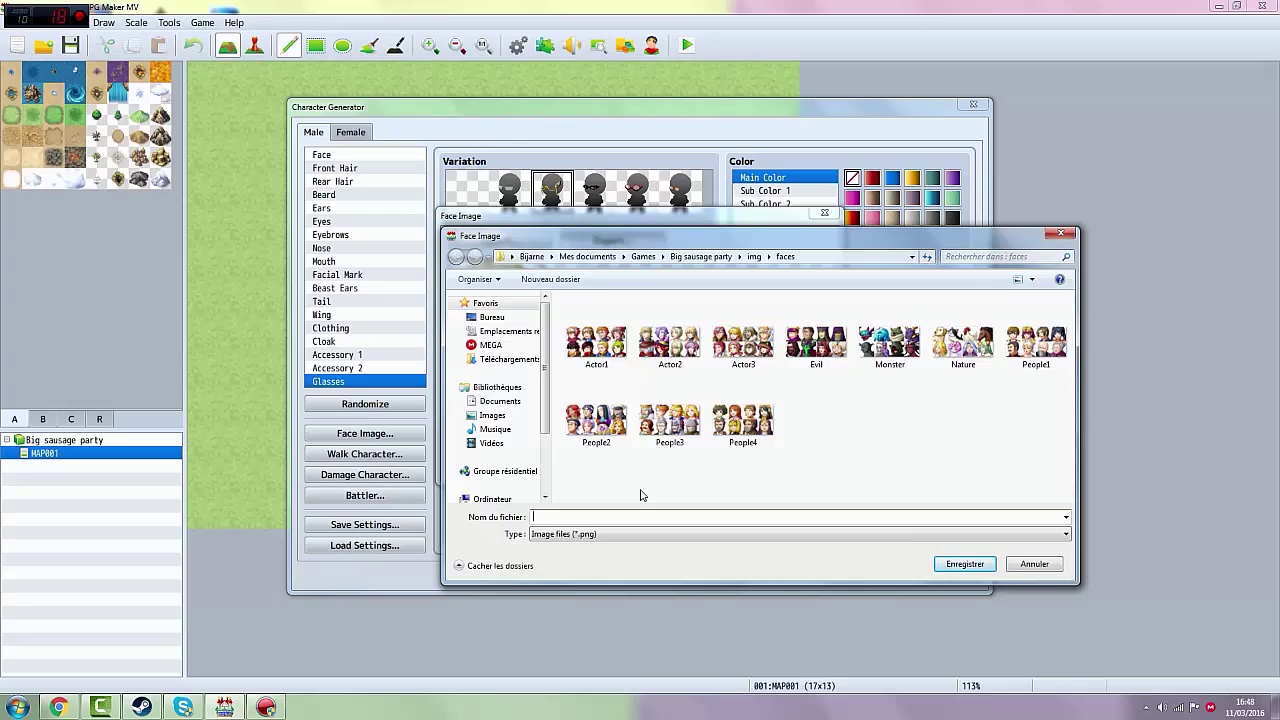
text(Gay face)
click(984, 566)
click(804, 467)
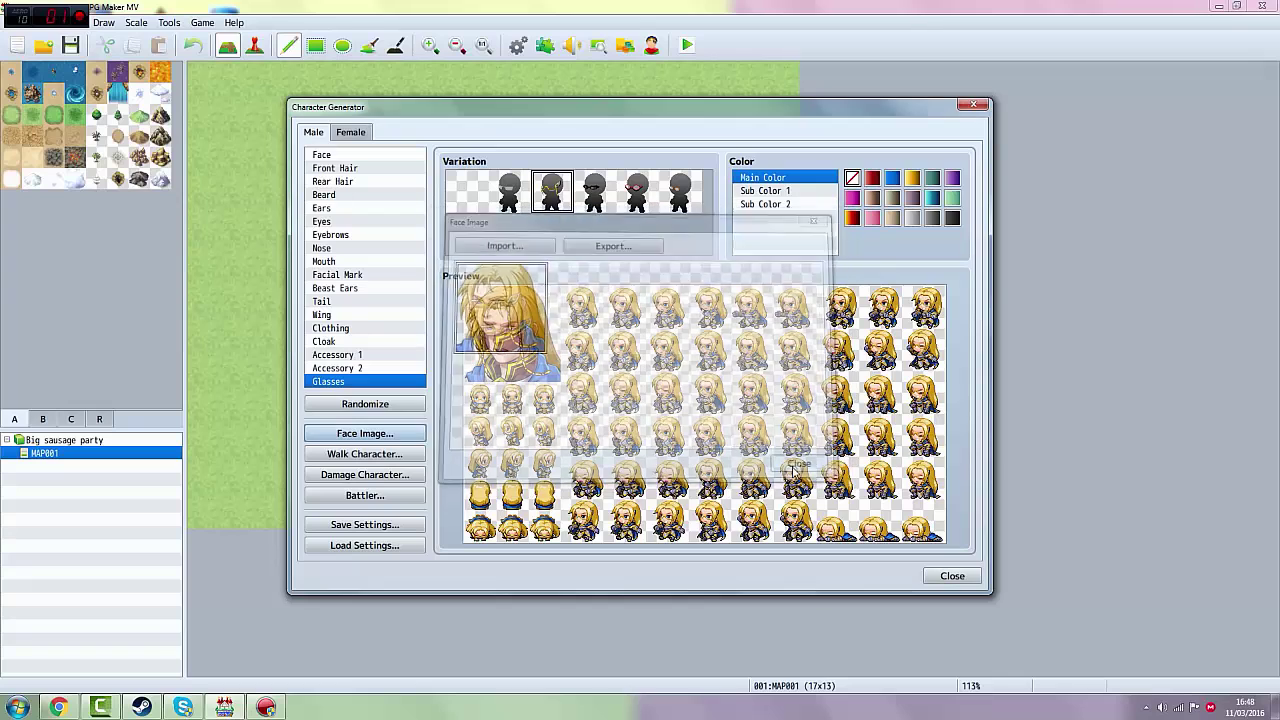
Export the walking sprite sheet into the project's characters folder.
click(367, 455)
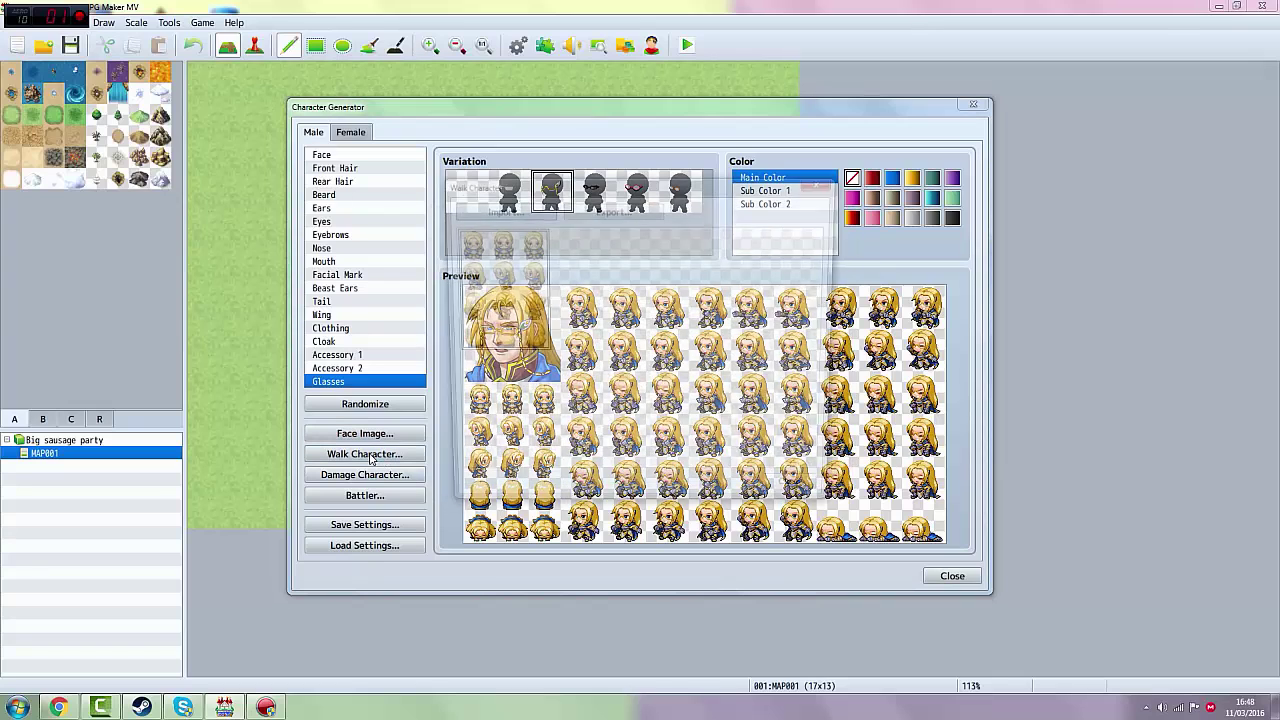
click(645, 210)
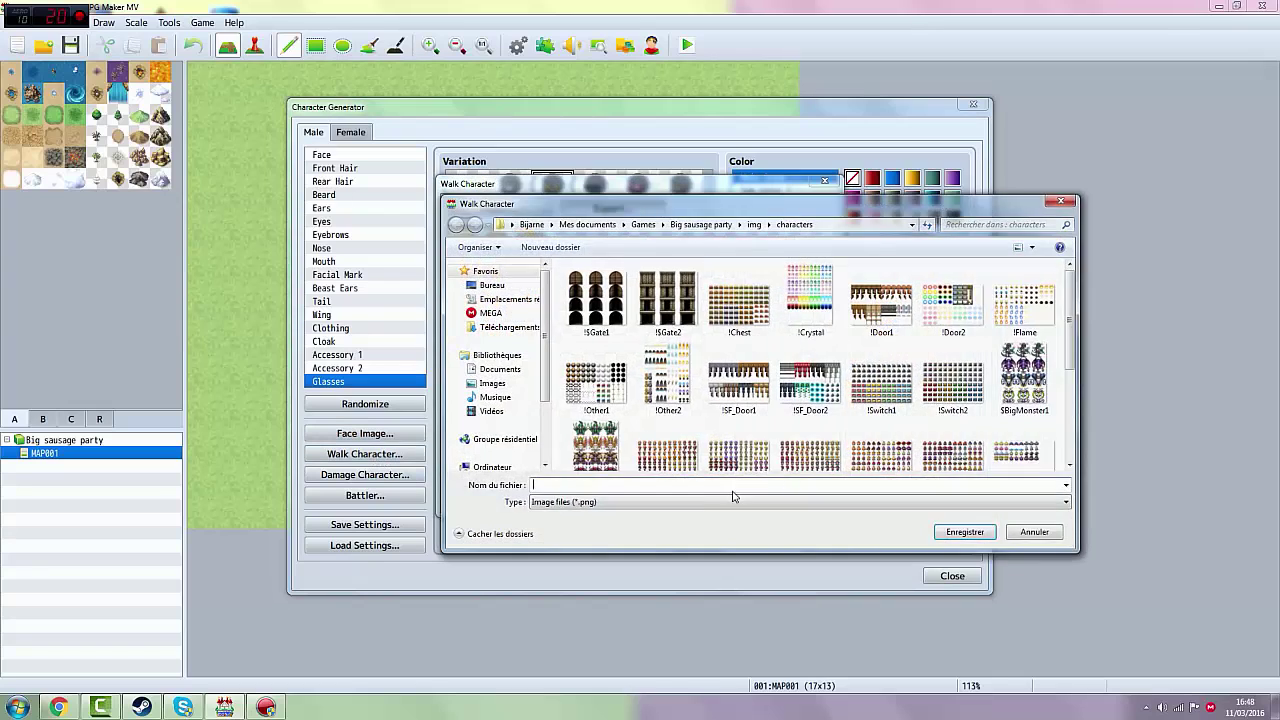
text(gay walking)
click(966, 531)
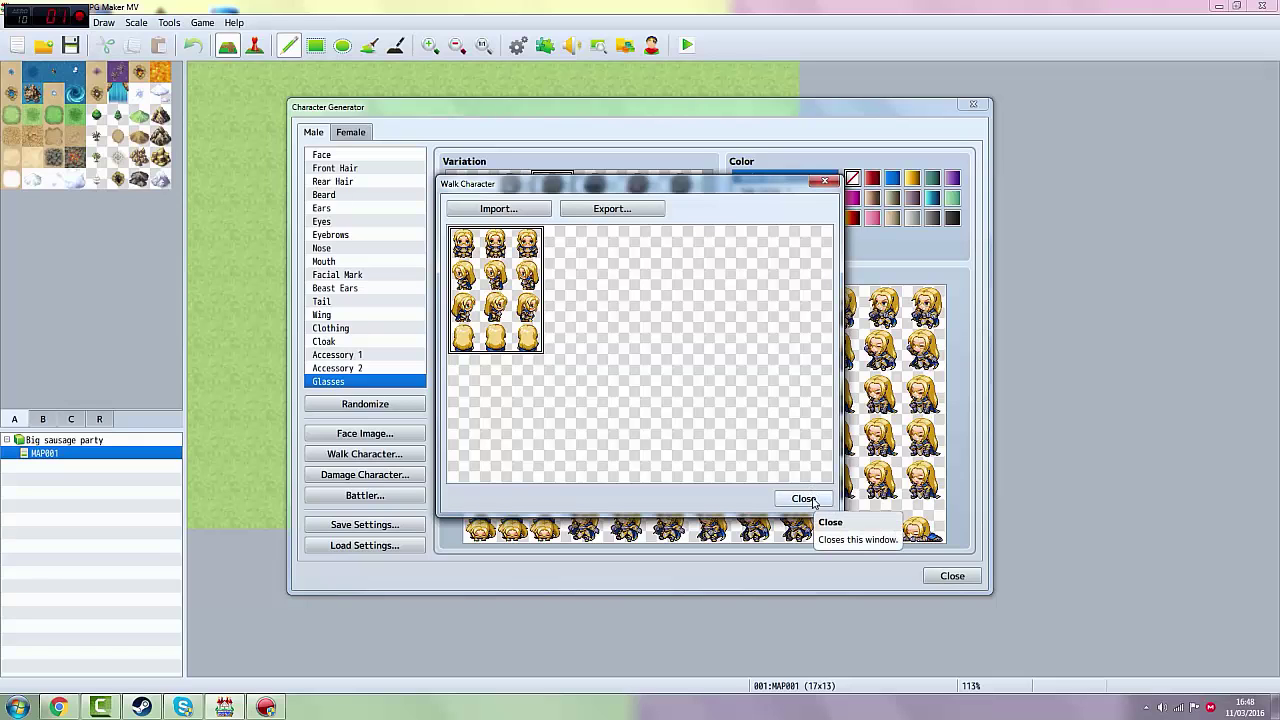
click(803, 498)
Export the battler sheet as 'Gay battler' into the sv_actors folder.
click(380, 497)
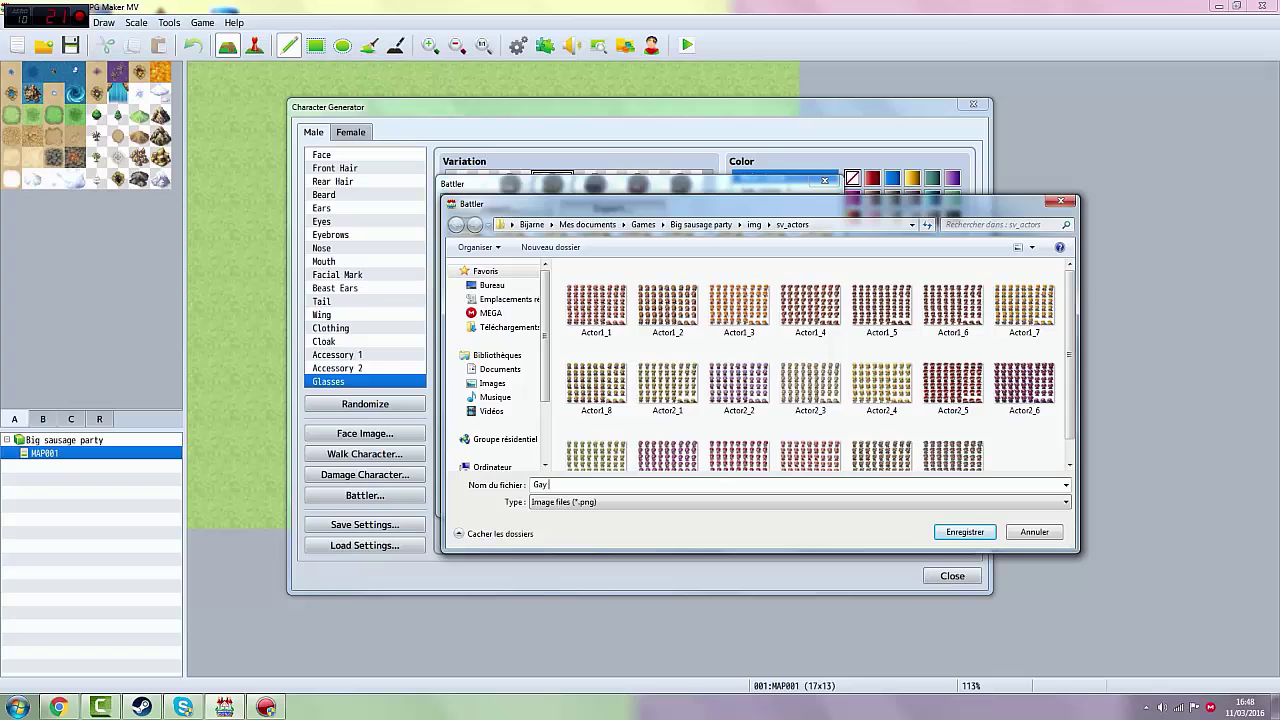
text(er)
click(965, 531)
click(804, 498)
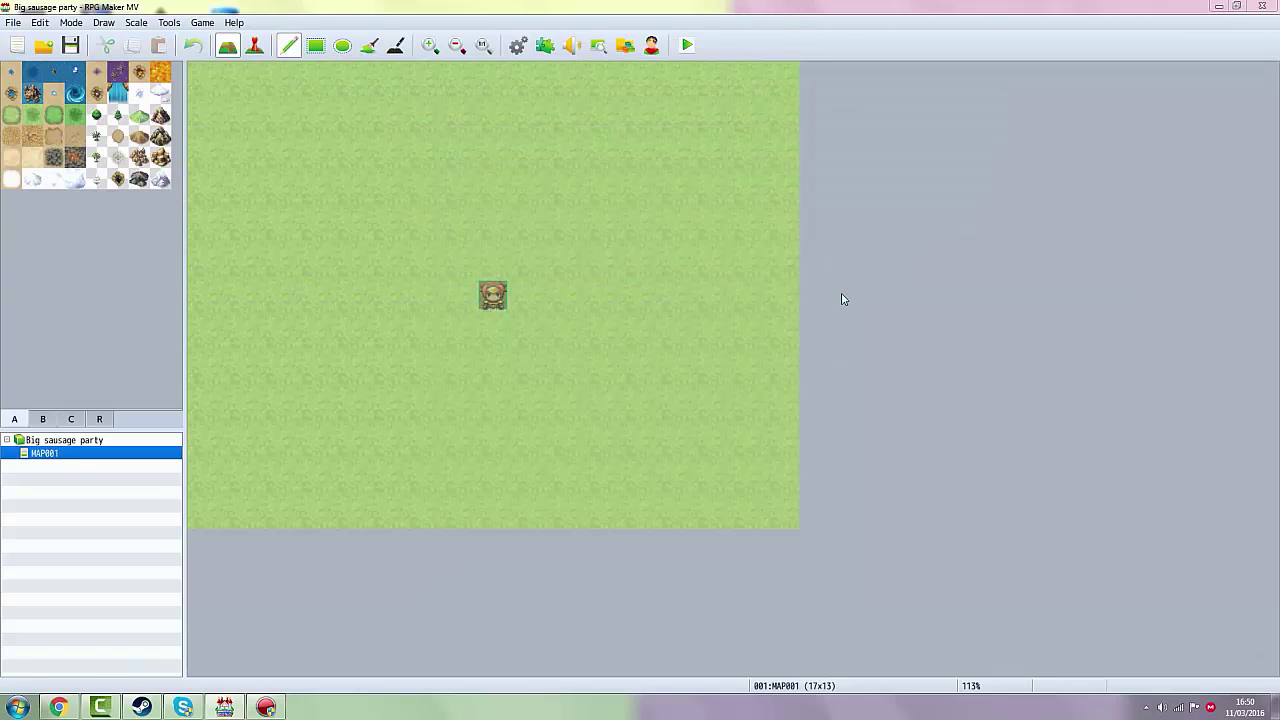
Open the Database with F9, close it, then reopen it.
key(F9)
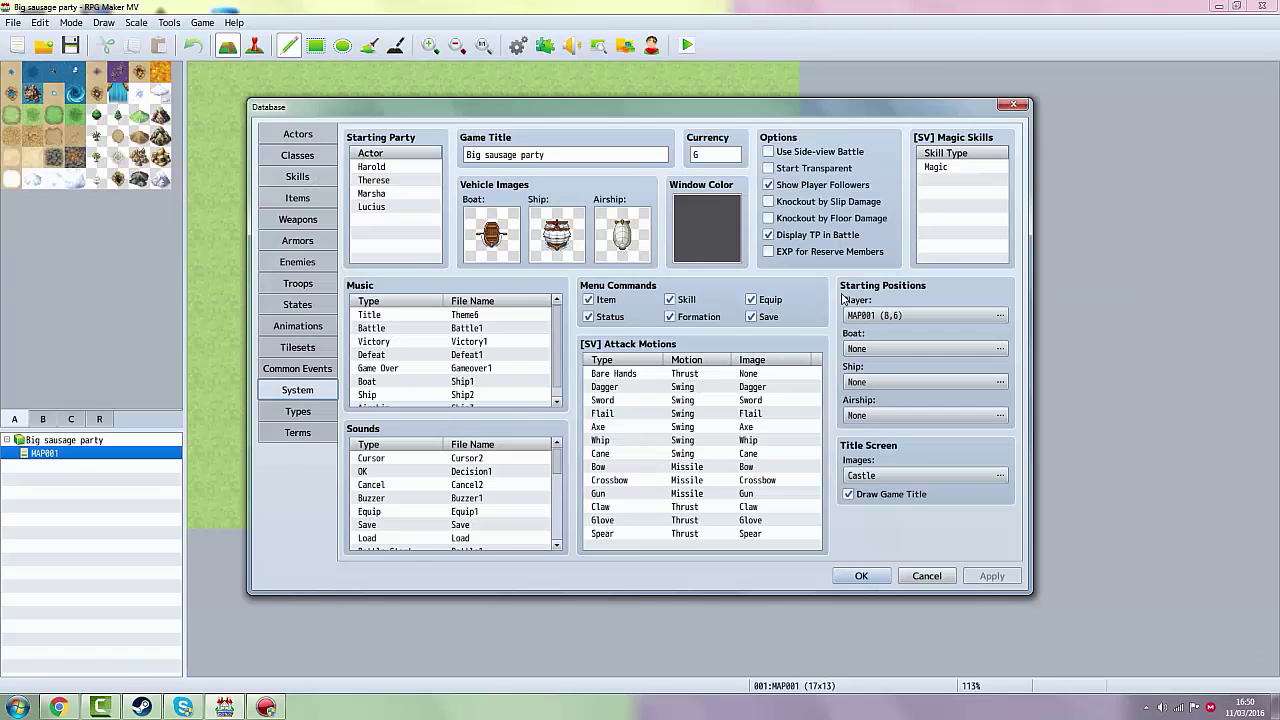
click(1020, 107)
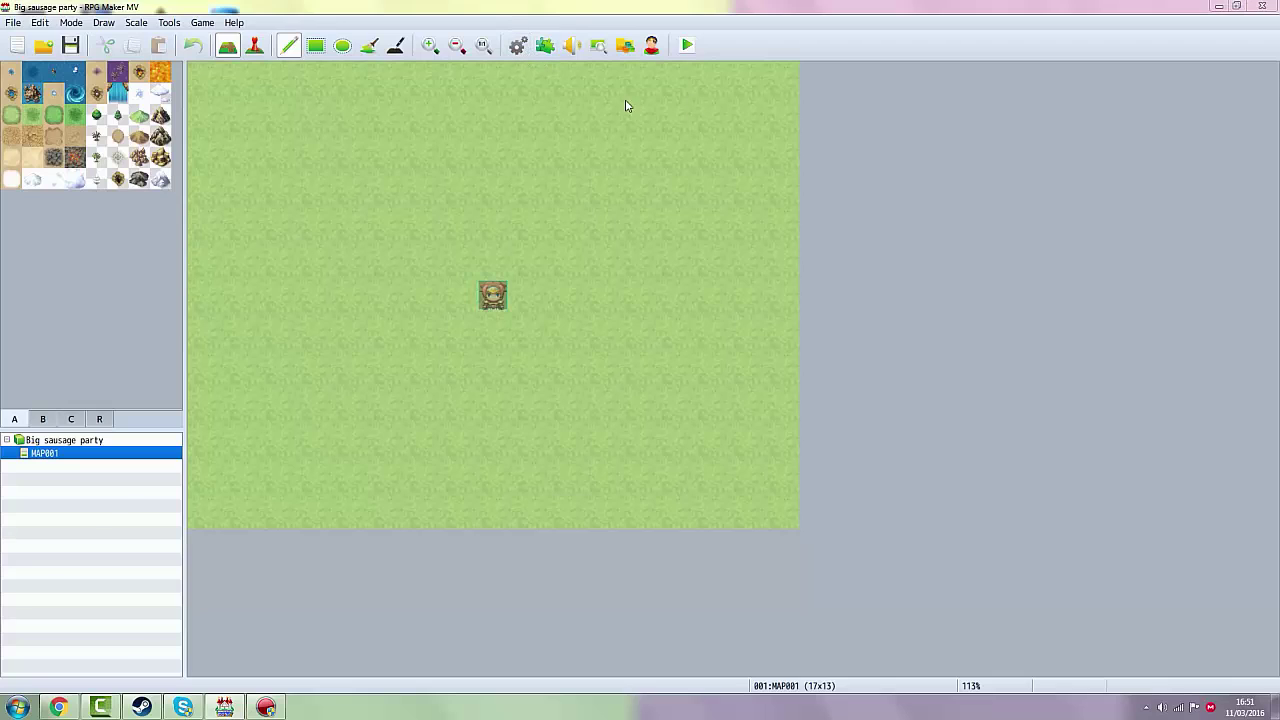
key(F9)
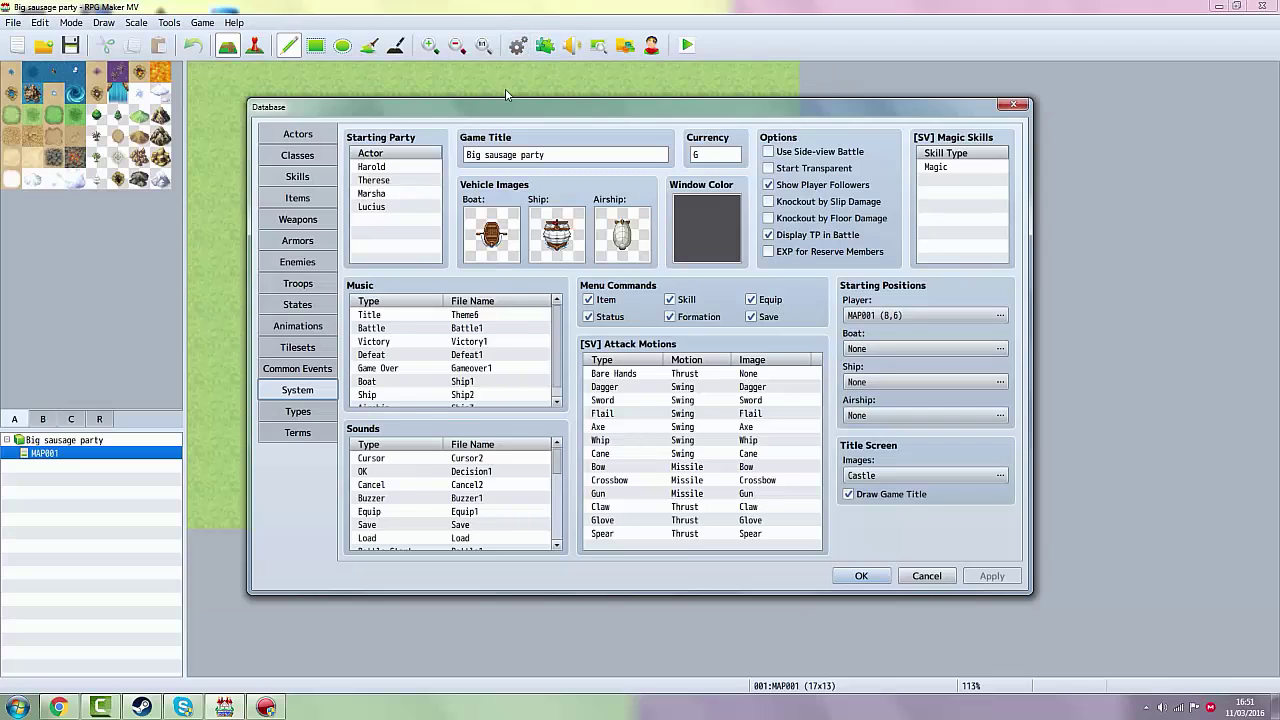
Clear the four default actors Harold, Therese, Marsha and Lucius from the Actors list.
click(298, 134)
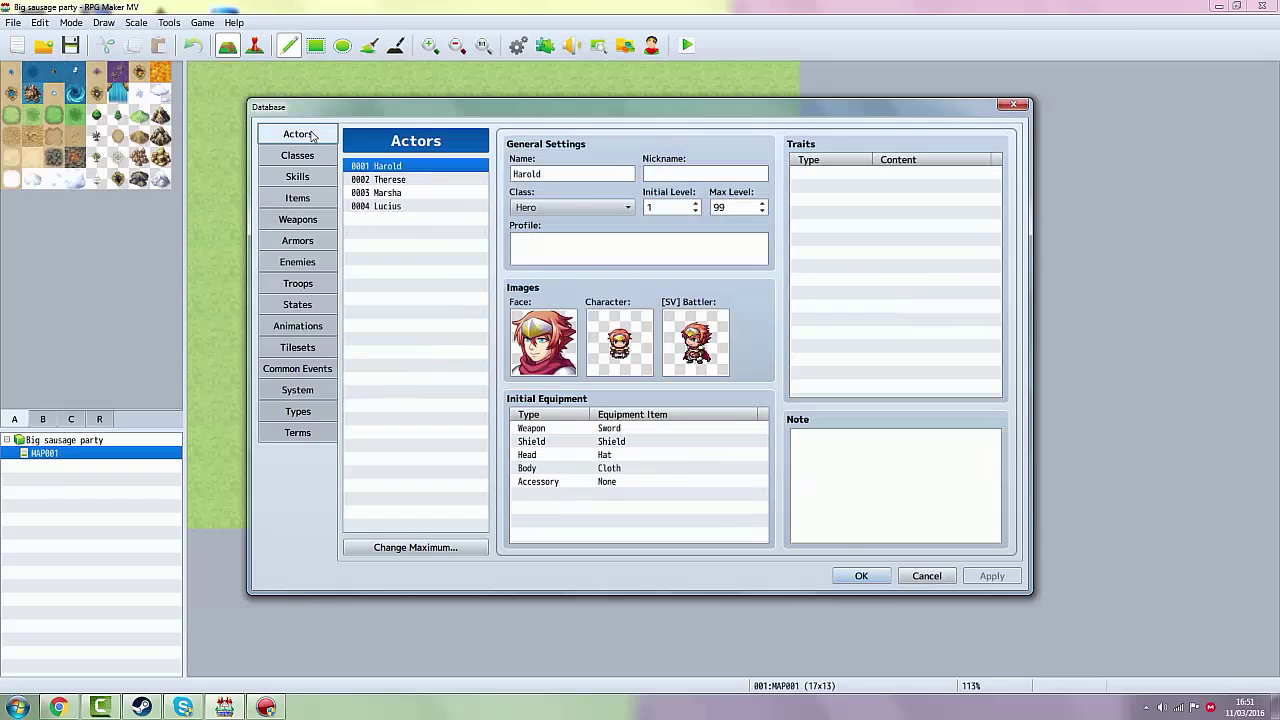
right_click(391, 167)
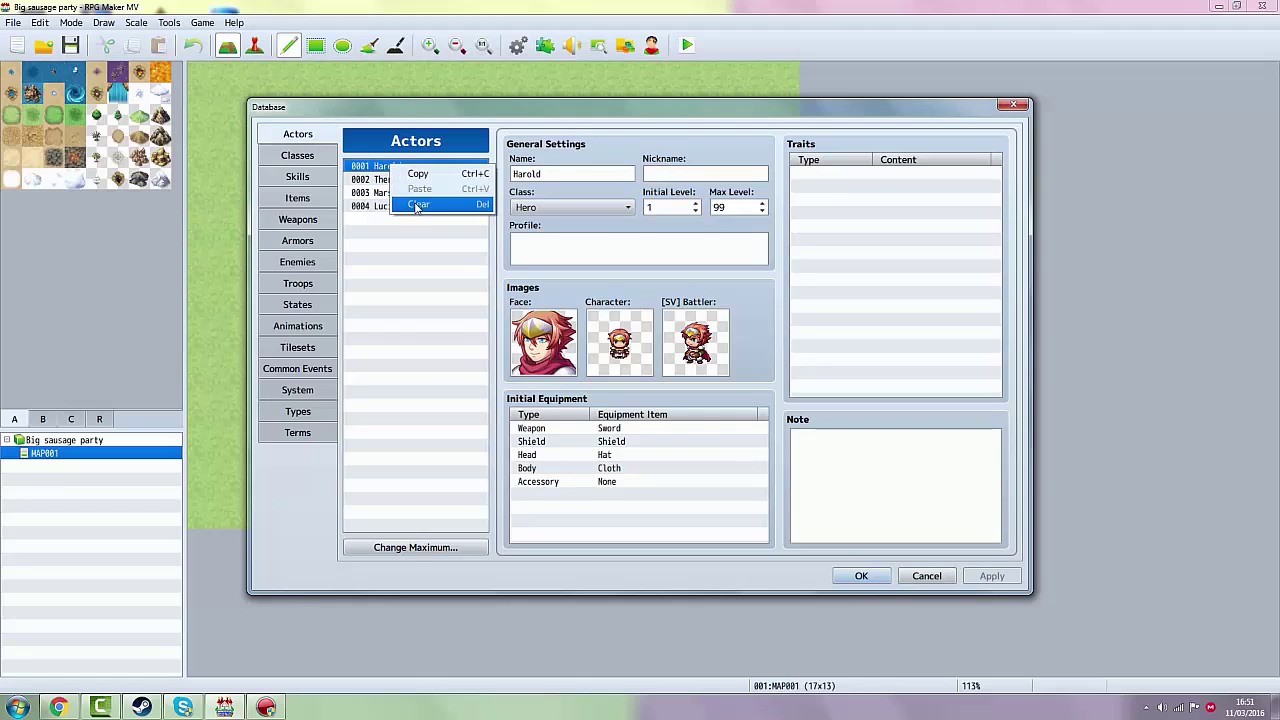
click(417, 205)
right_click(395, 179)
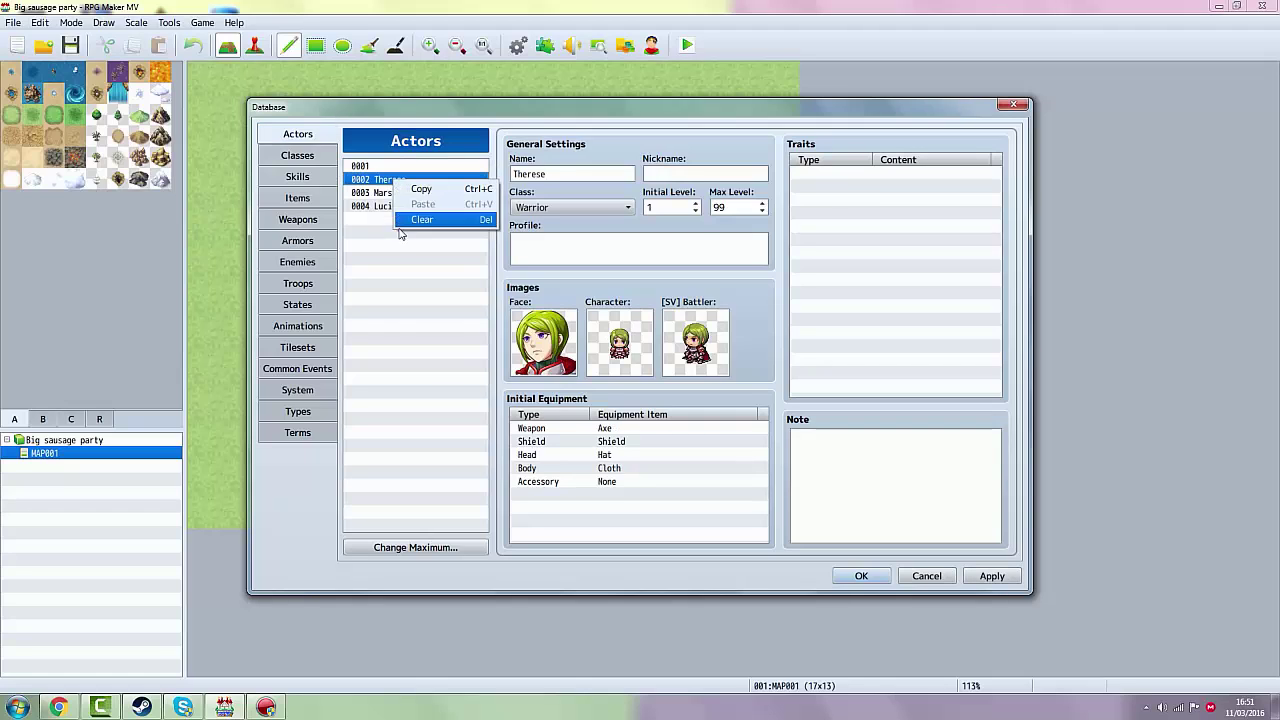
click(408, 221)
click(390, 193)
right_click(390, 193)
click(399, 229)
right_click(388, 207)
click(404, 256)
Name actor 0001 'nemo' with the nickname 'the fish'.
click(385, 167)
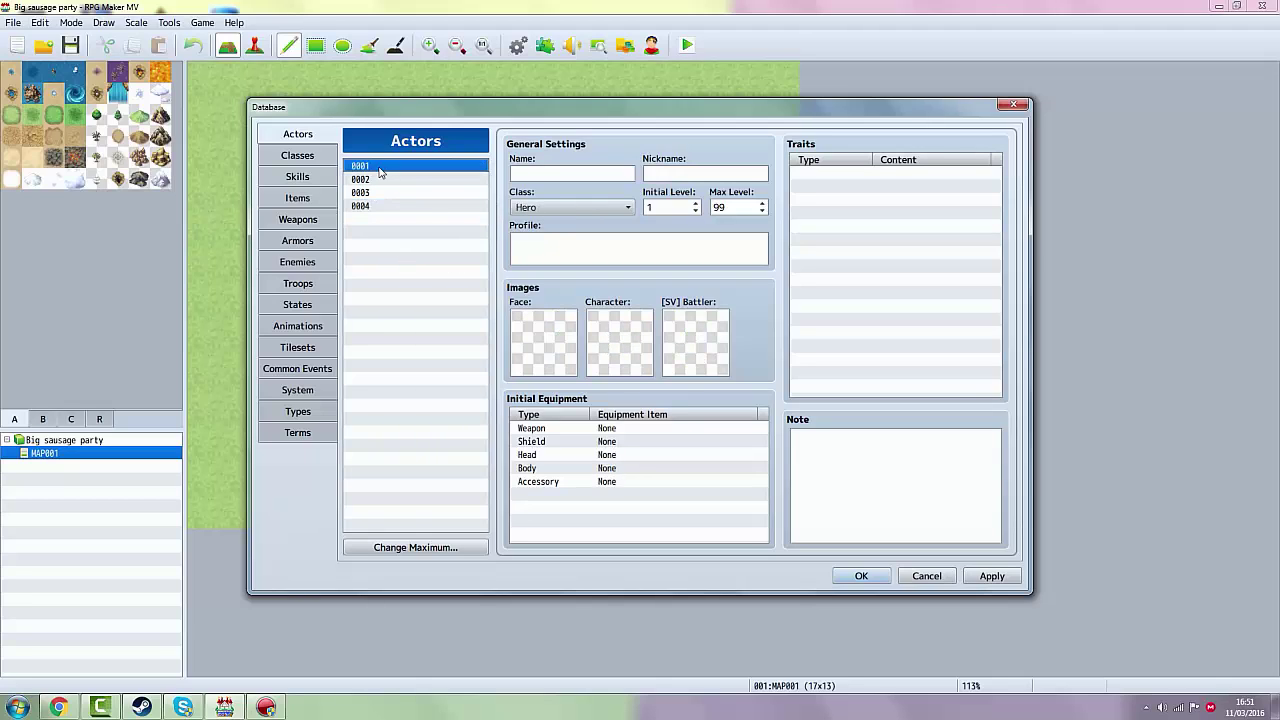
click(586, 173)
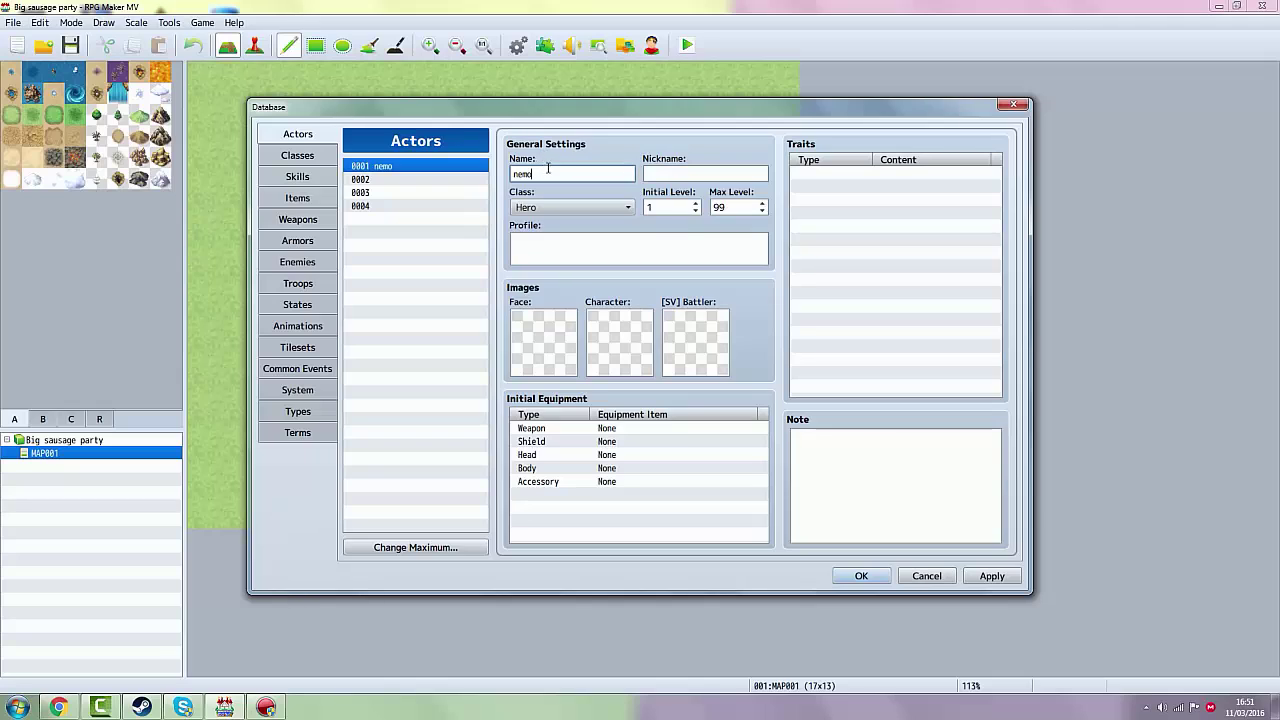
click(665, 172)
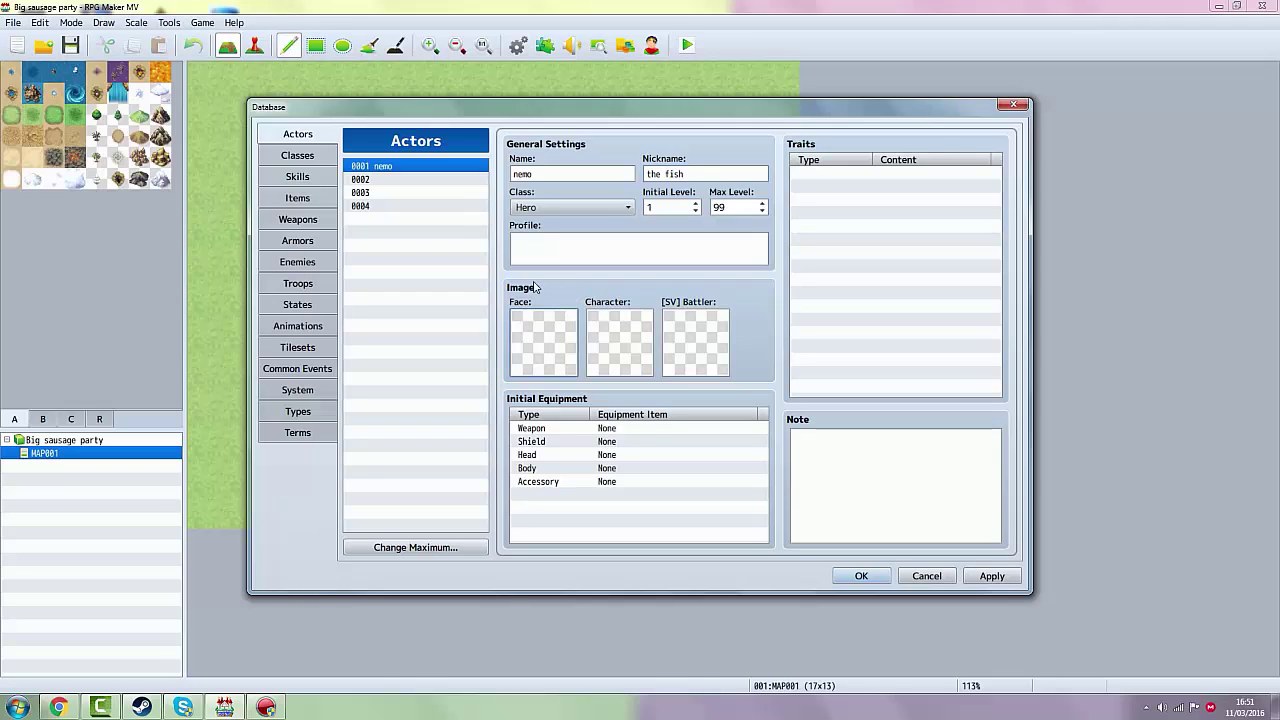
Assign nemo the blonde face from the Gay face image set.
double_click(538, 343)
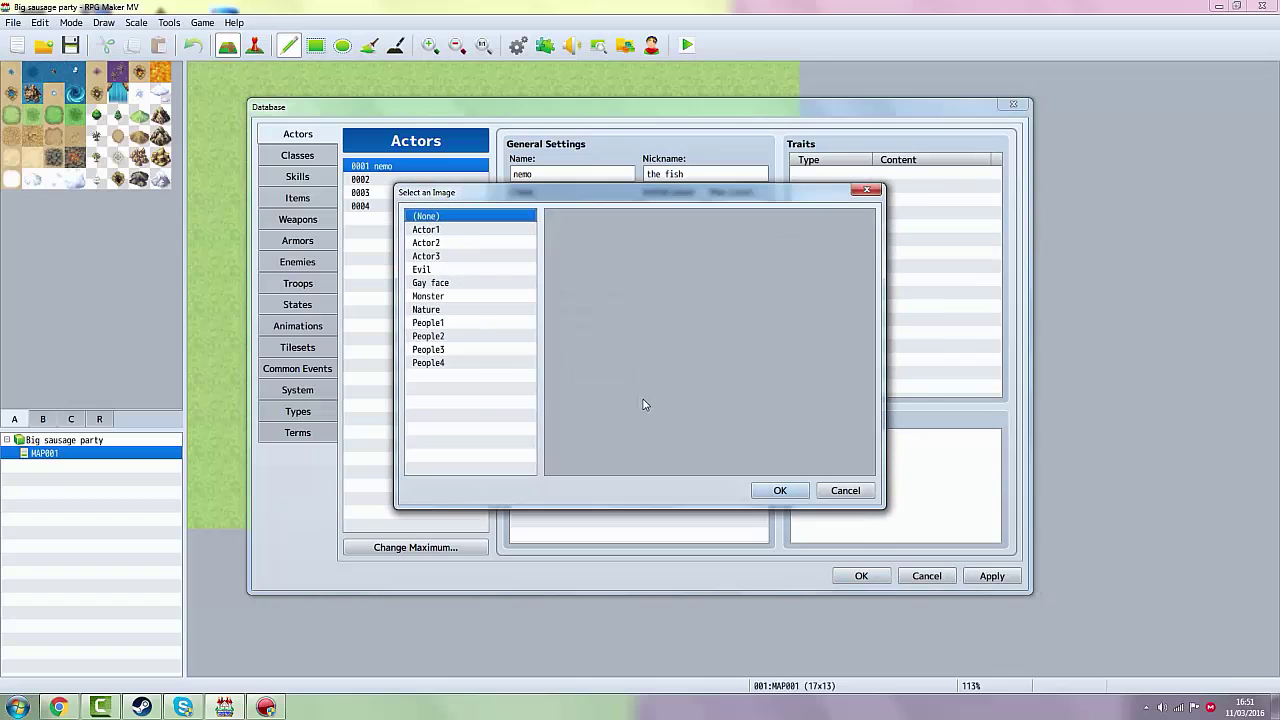
click(434, 283)
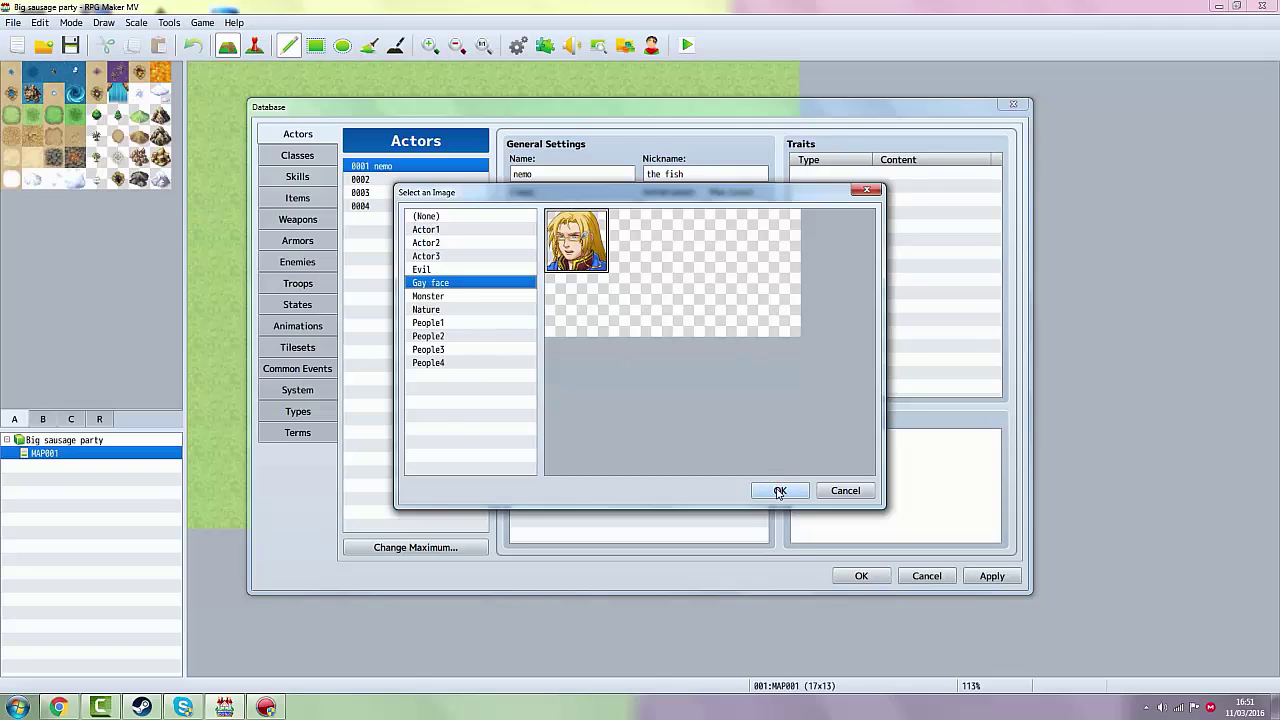
click(780, 491)
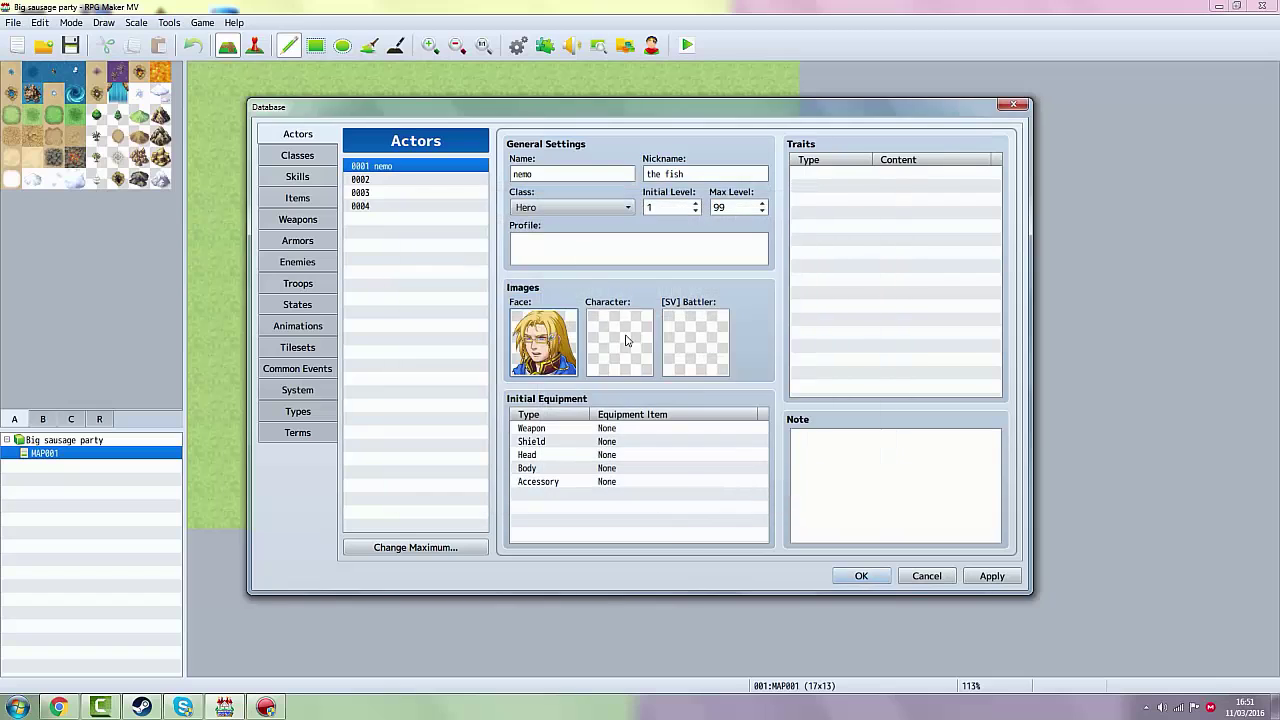
Assign nemo the gay walking sprite sheet as its character image.
double_click(626, 340)
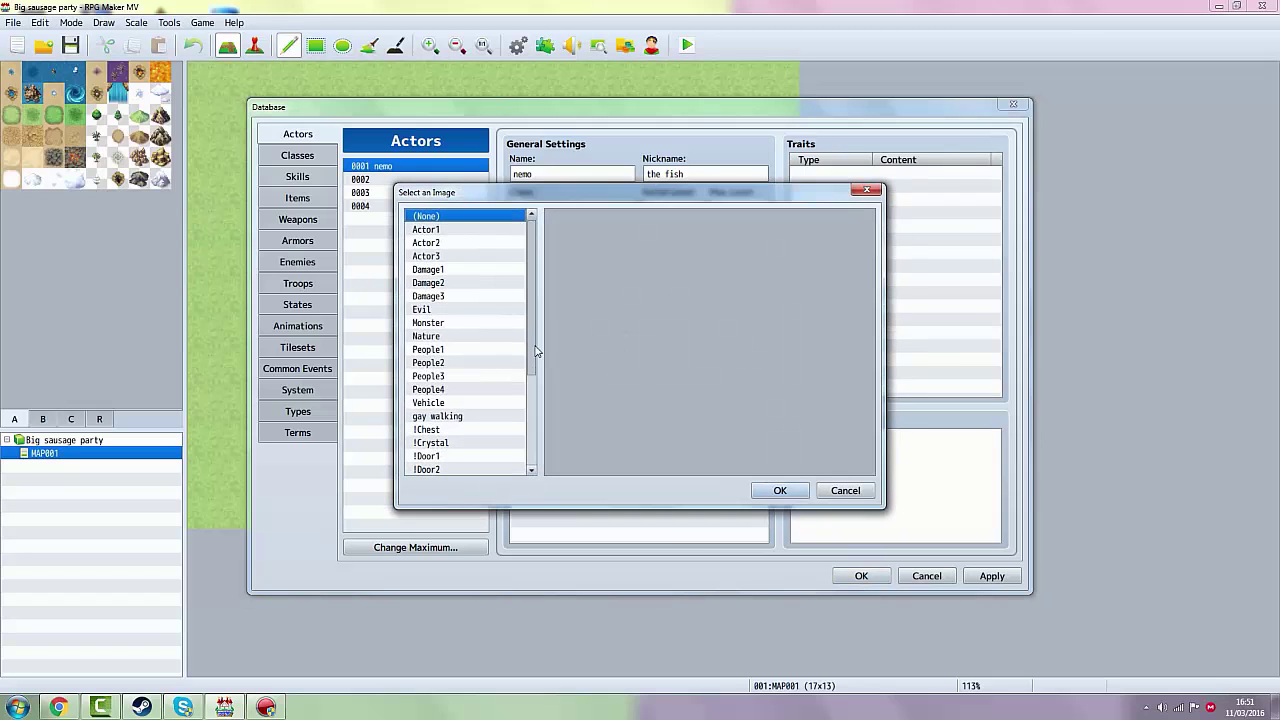
scroll(536, 351, down, 2)
click(462, 397)
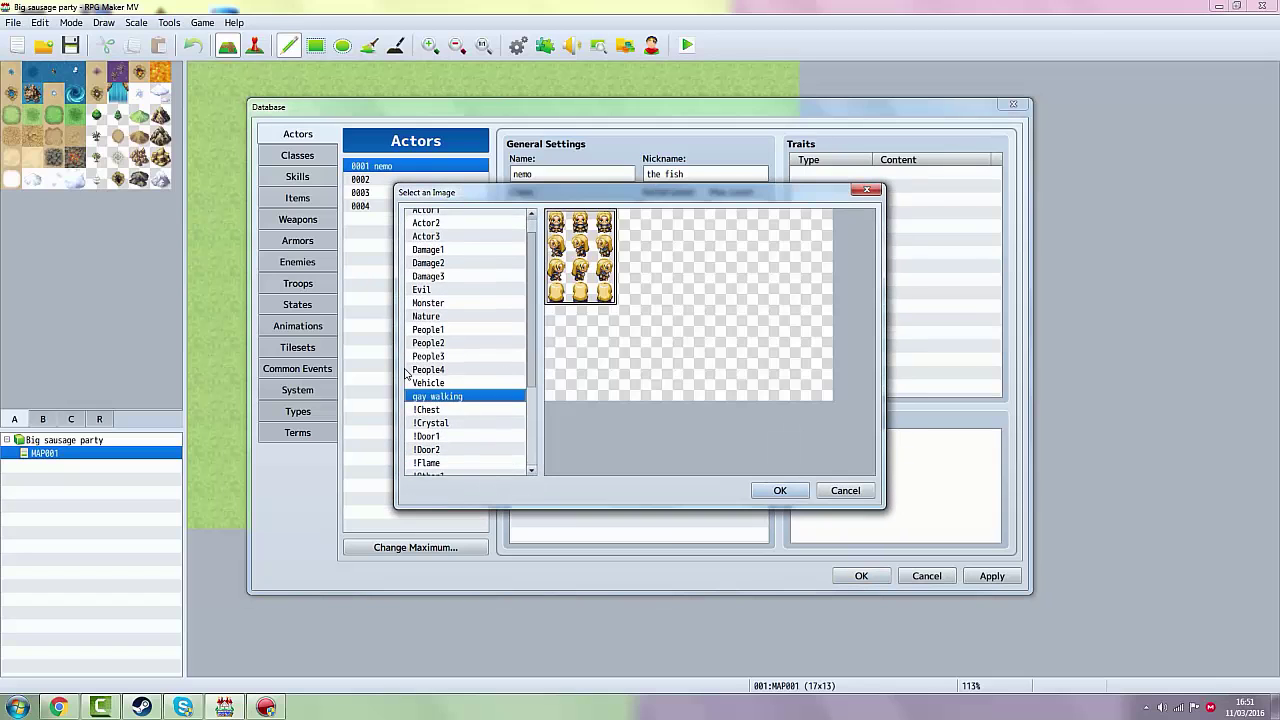
click(782, 490)
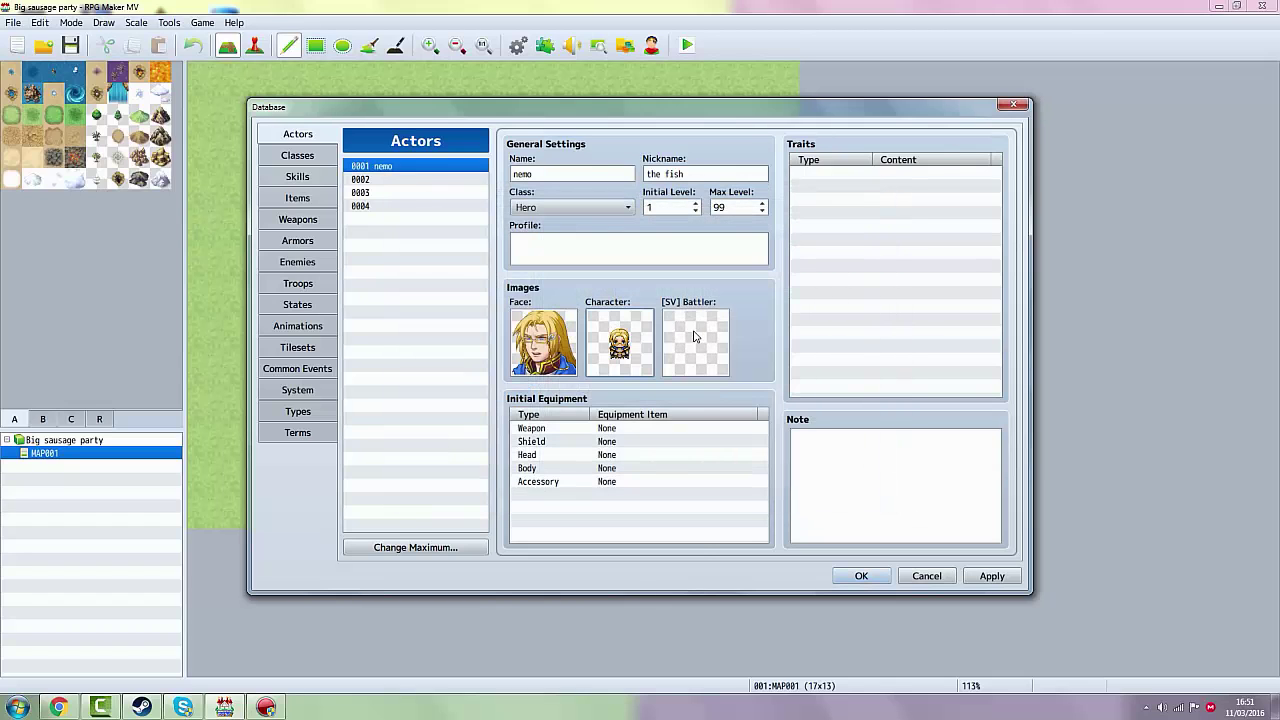
Assign nemo the last available image as its side-view battler.
double_click(695, 337)
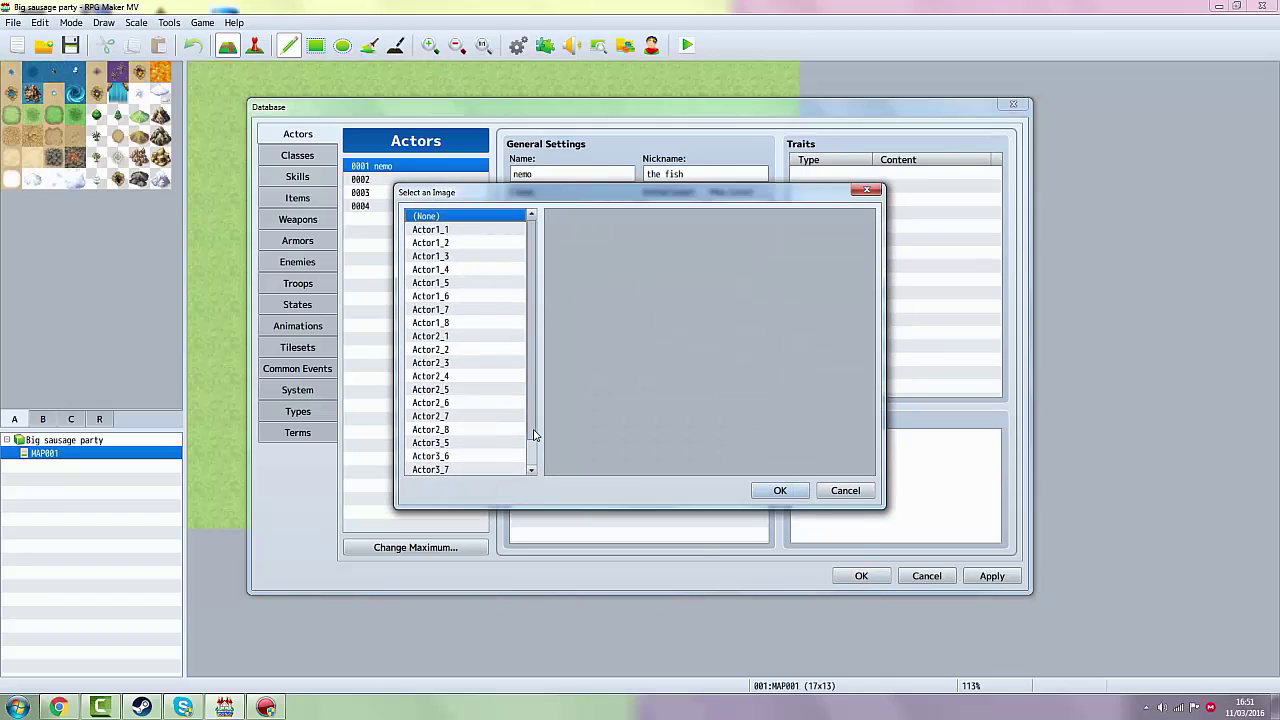
drag(535, 435, 534, 470)
click(522, 468)
click(780, 490)
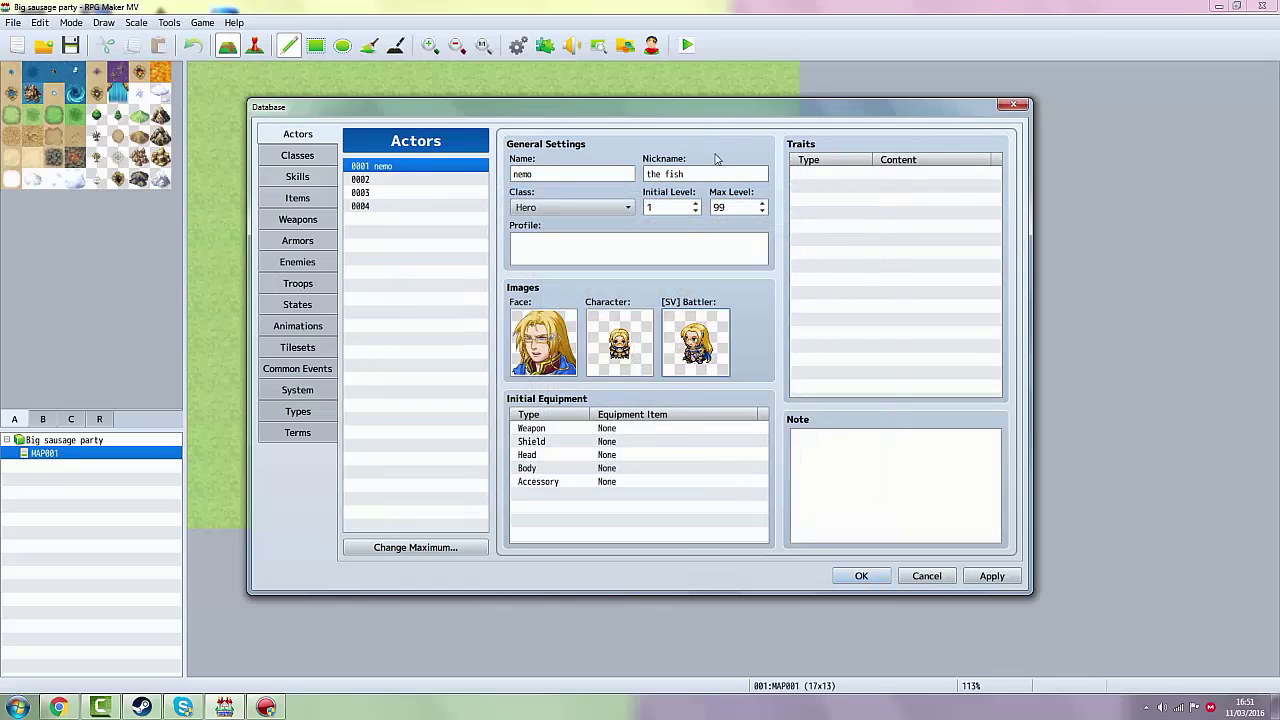
Set nemo's class to Priest.
click(581, 207)
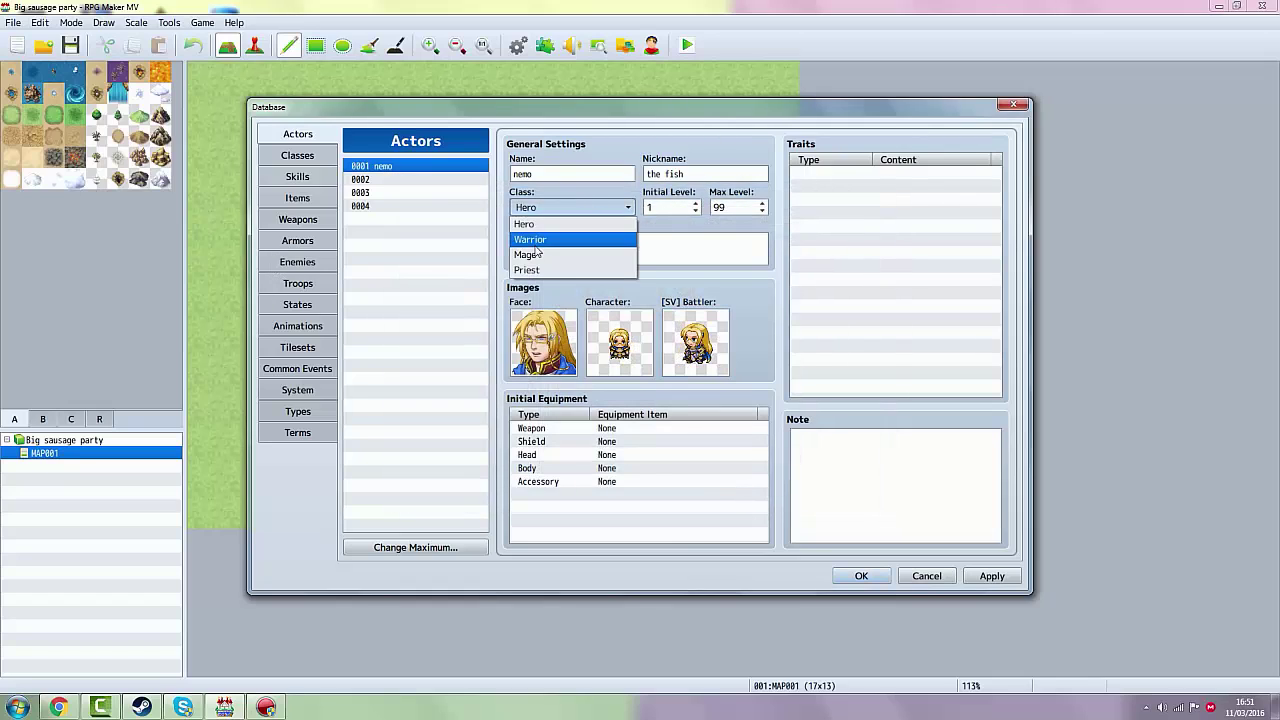
click(556, 268)
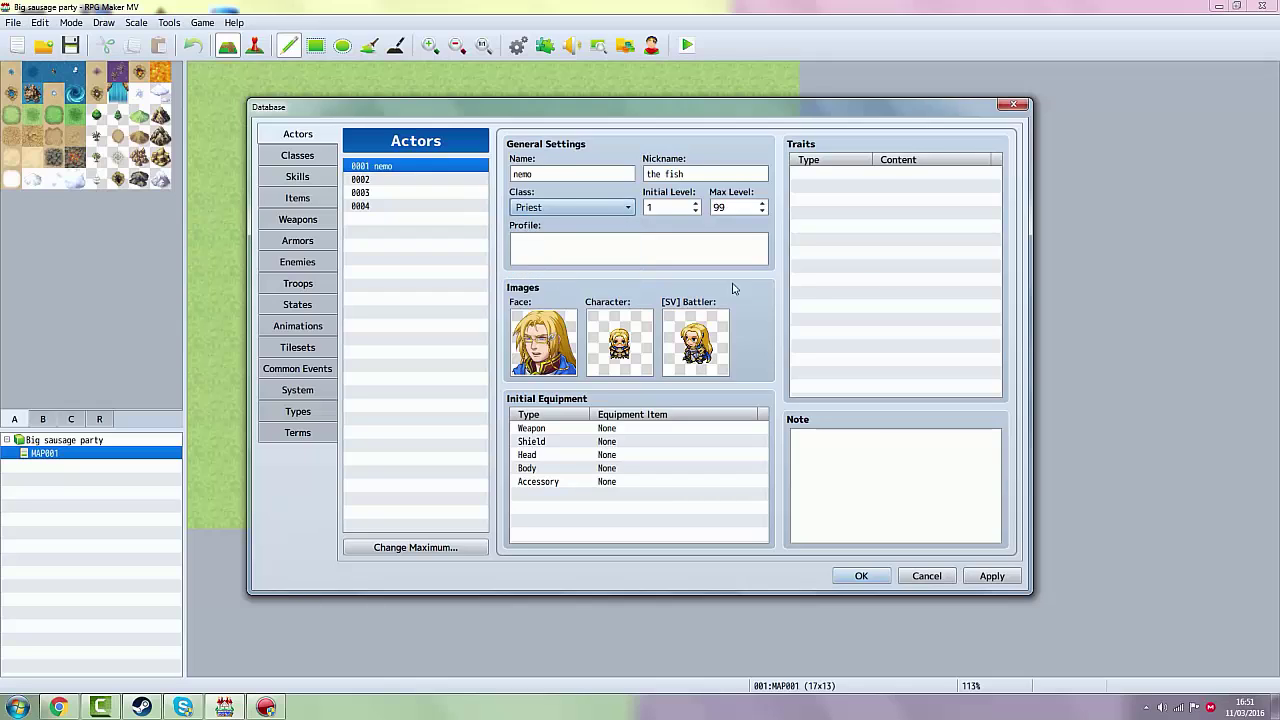
click(569, 236)
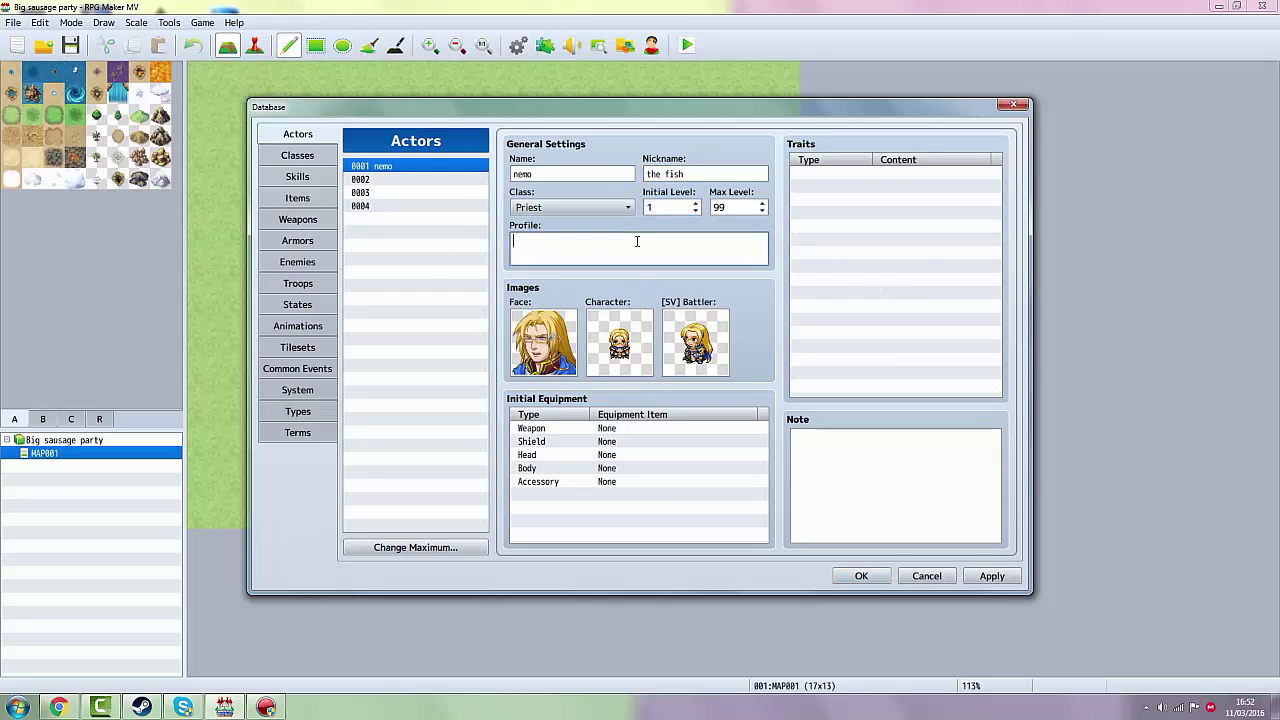
Set nemo's initial level to 50 and max level to 60, then apply and close the Database.
click(678, 204)
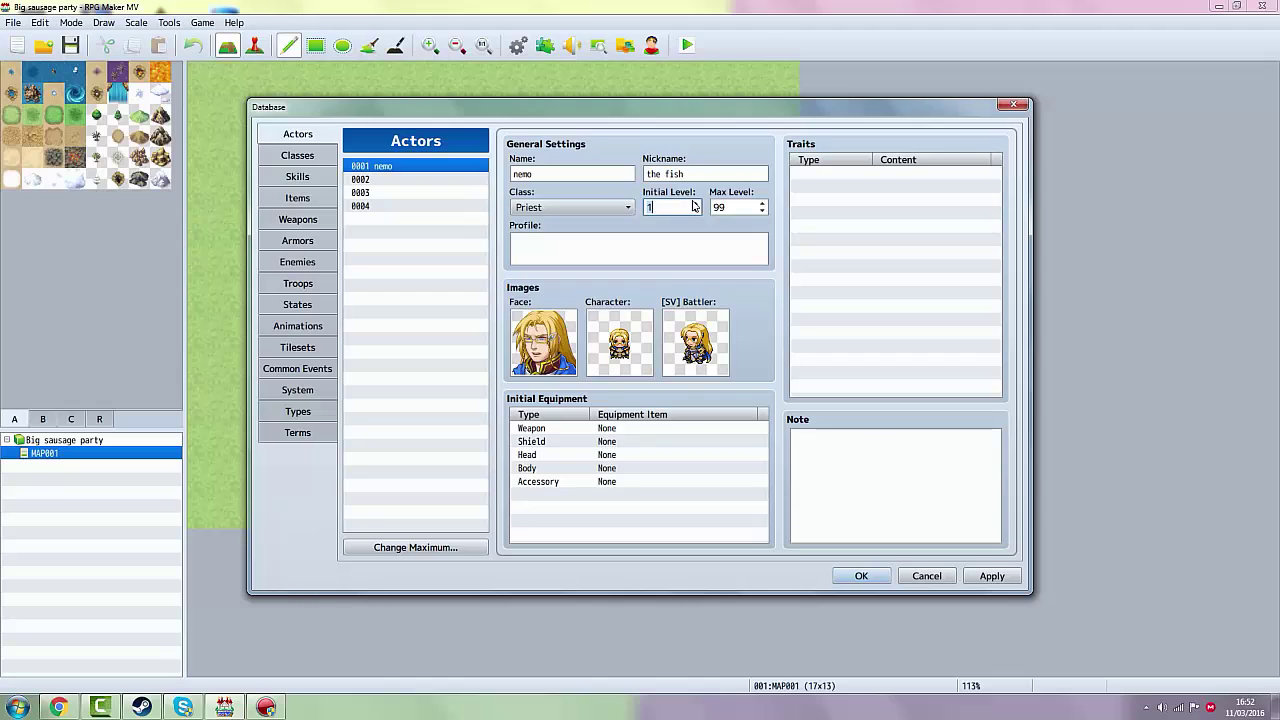
text(50)
click(715, 207)
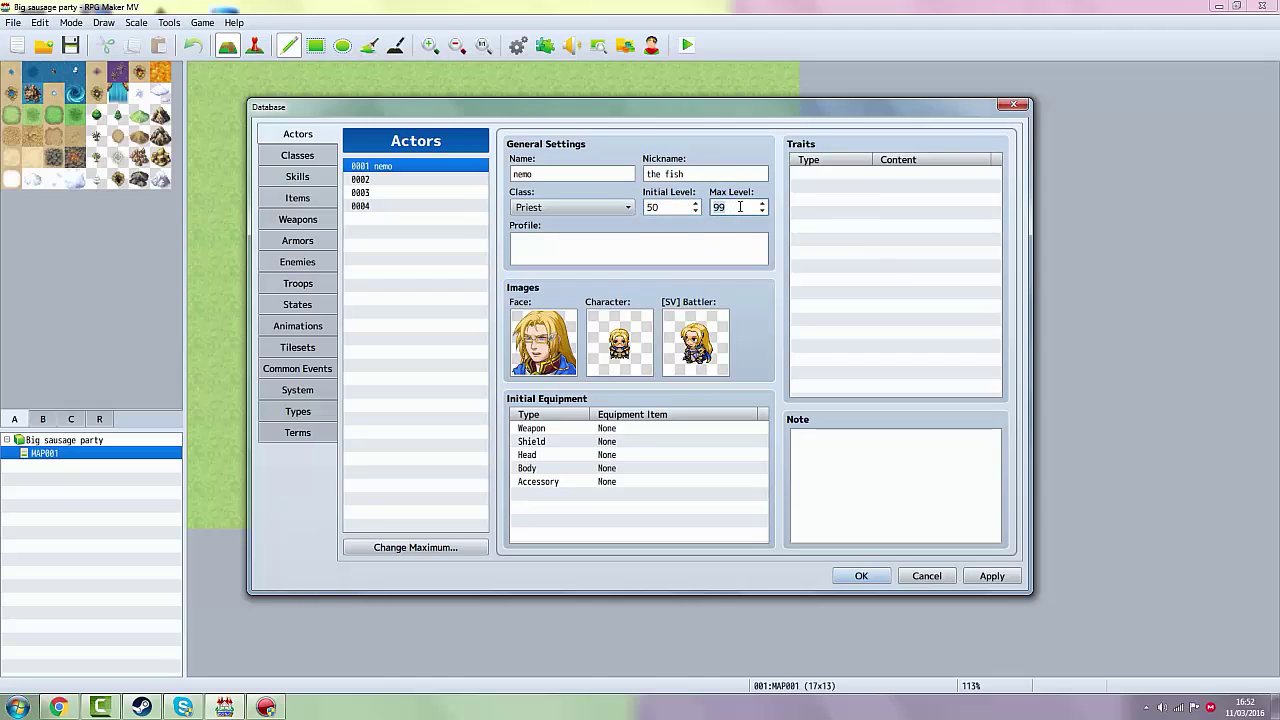
key(BackSpace)
key(BackSpace)
text(60)
click(709, 246)
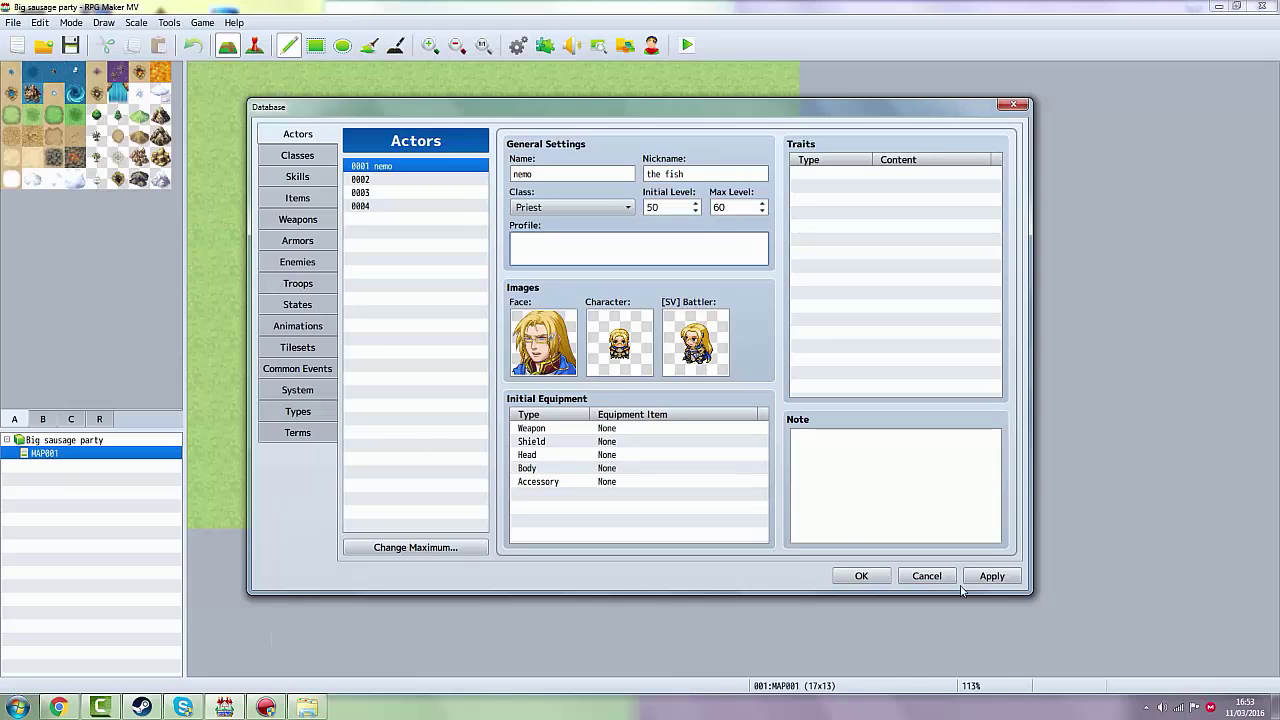
click(991, 576)
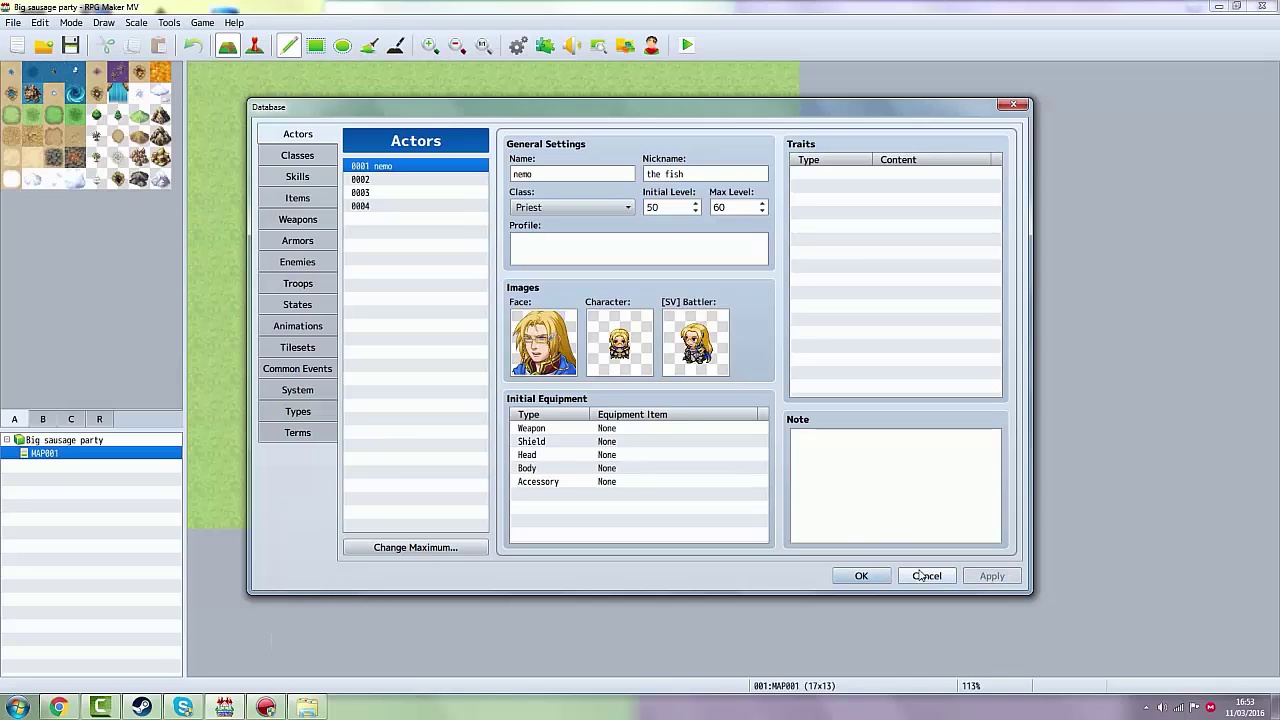
click(862, 576)
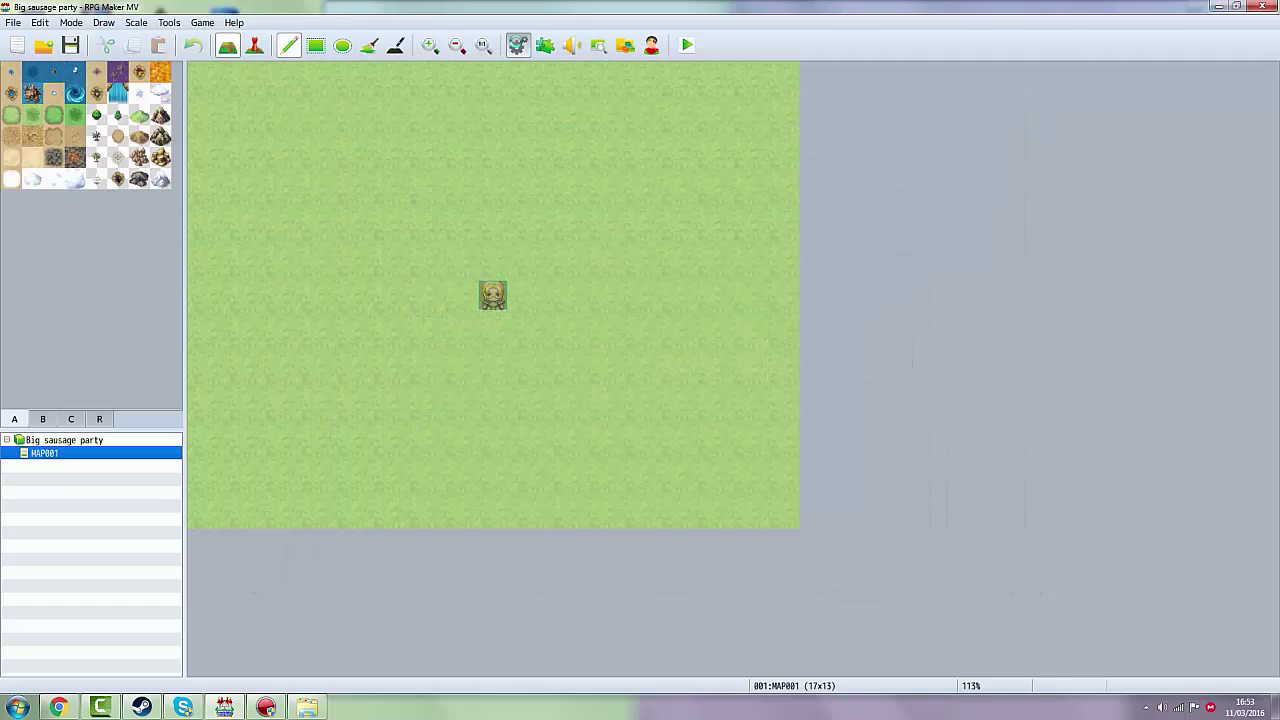
Check the starting party member in the Database's System settings, then close it.
click(518, 45)
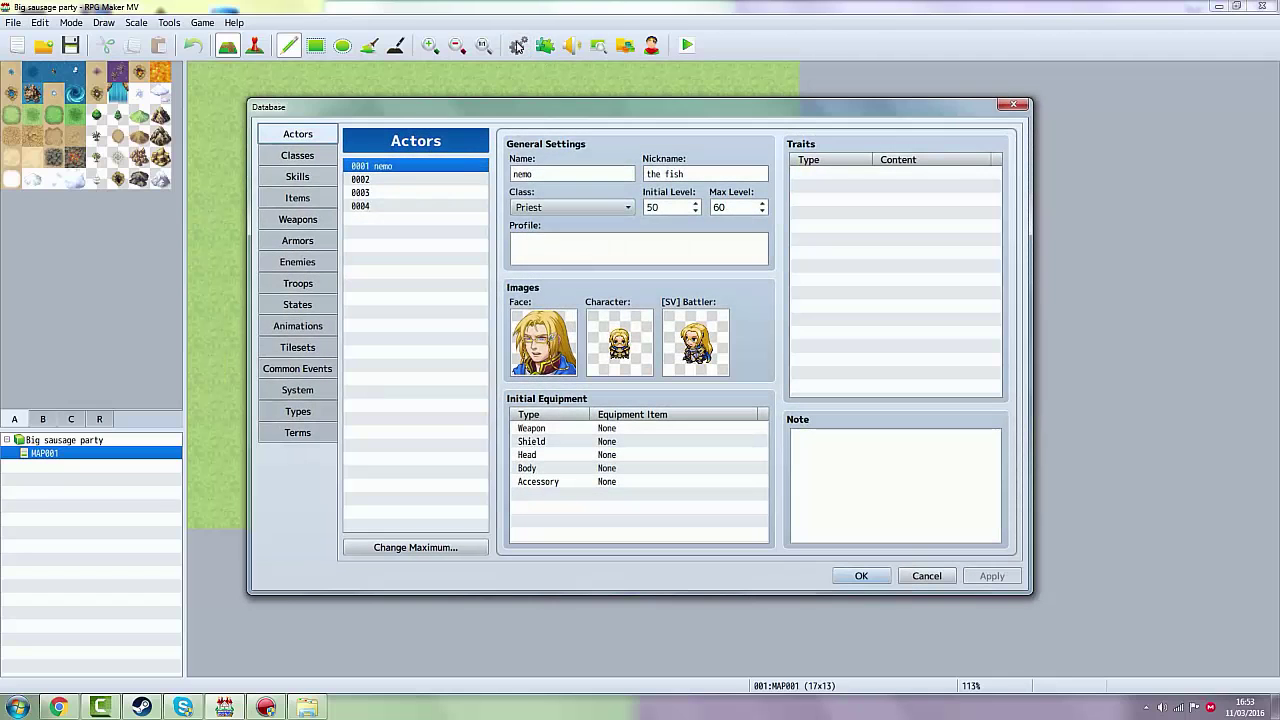
click(298, 390)
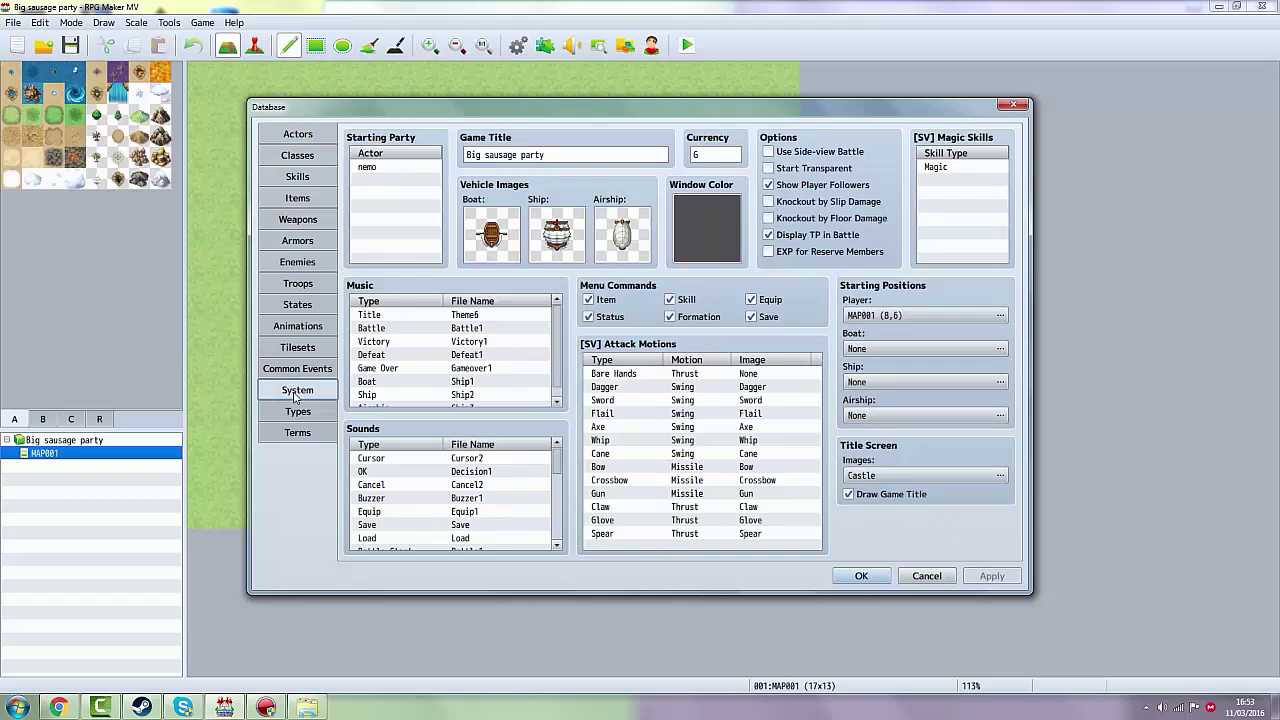
click(368, 168)
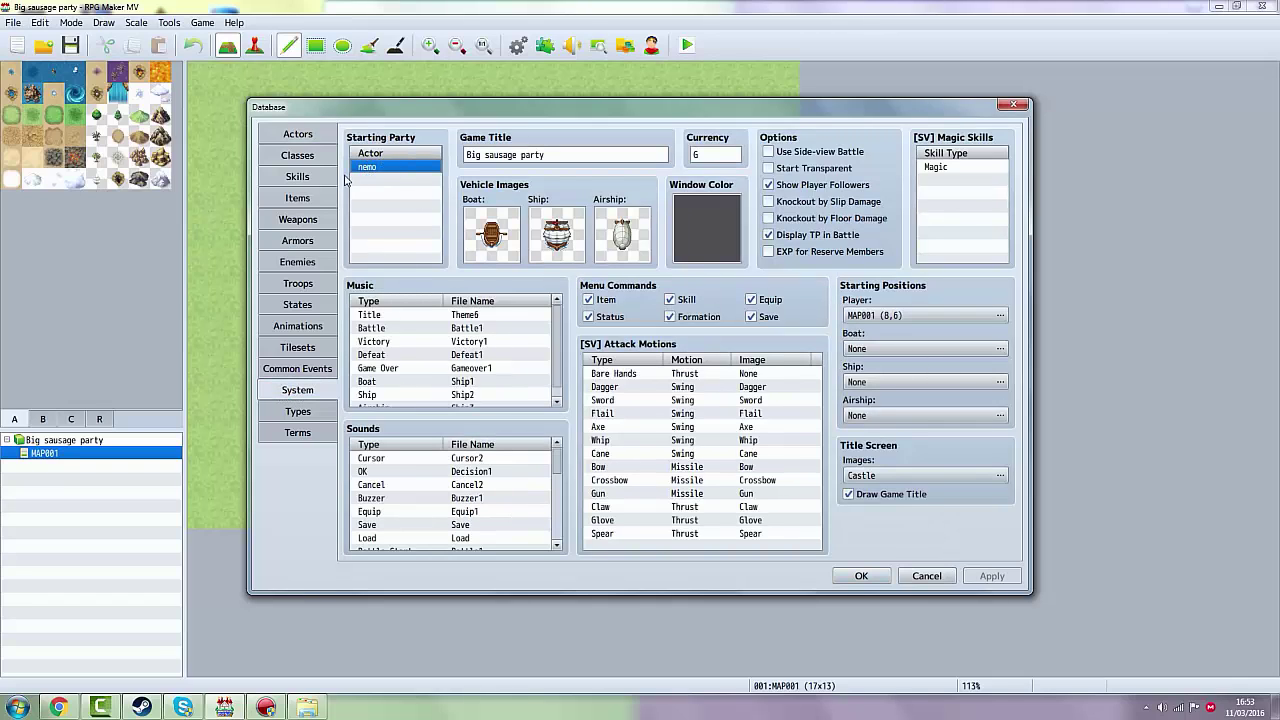
click(861, 577)
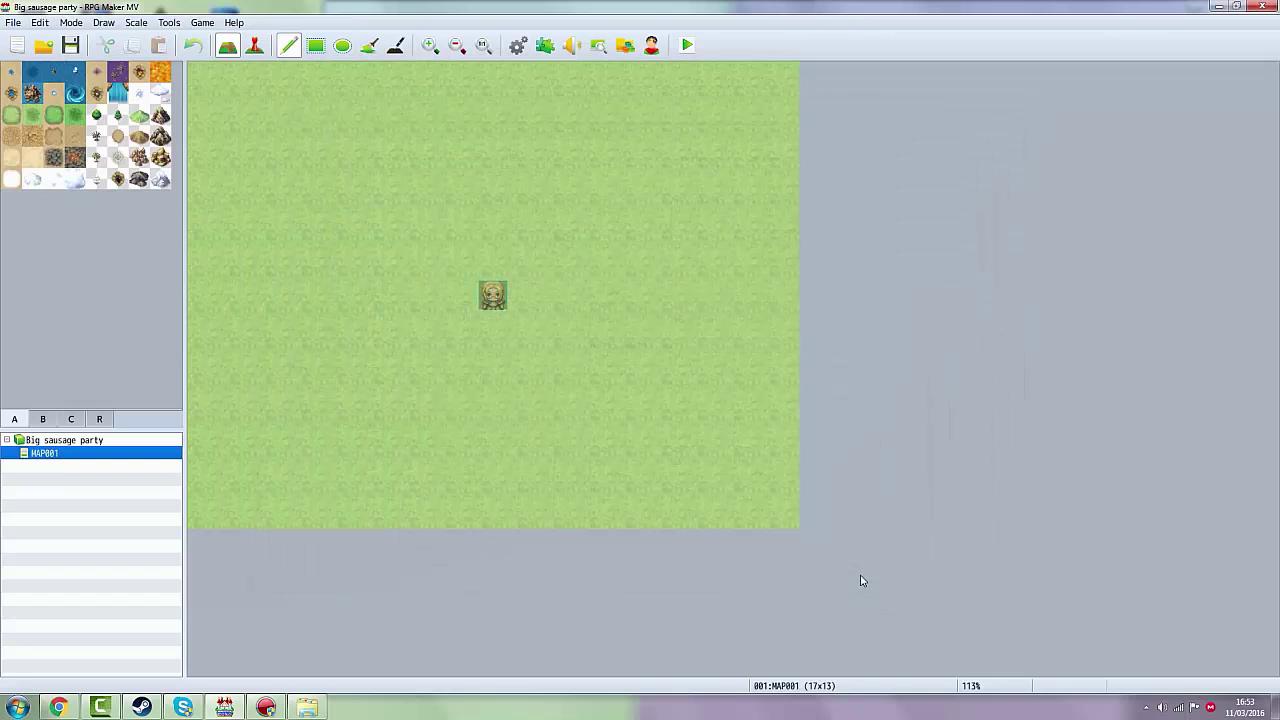
Reopen the System settings and bring up the Player starting-position map picker.
click(517, 45)
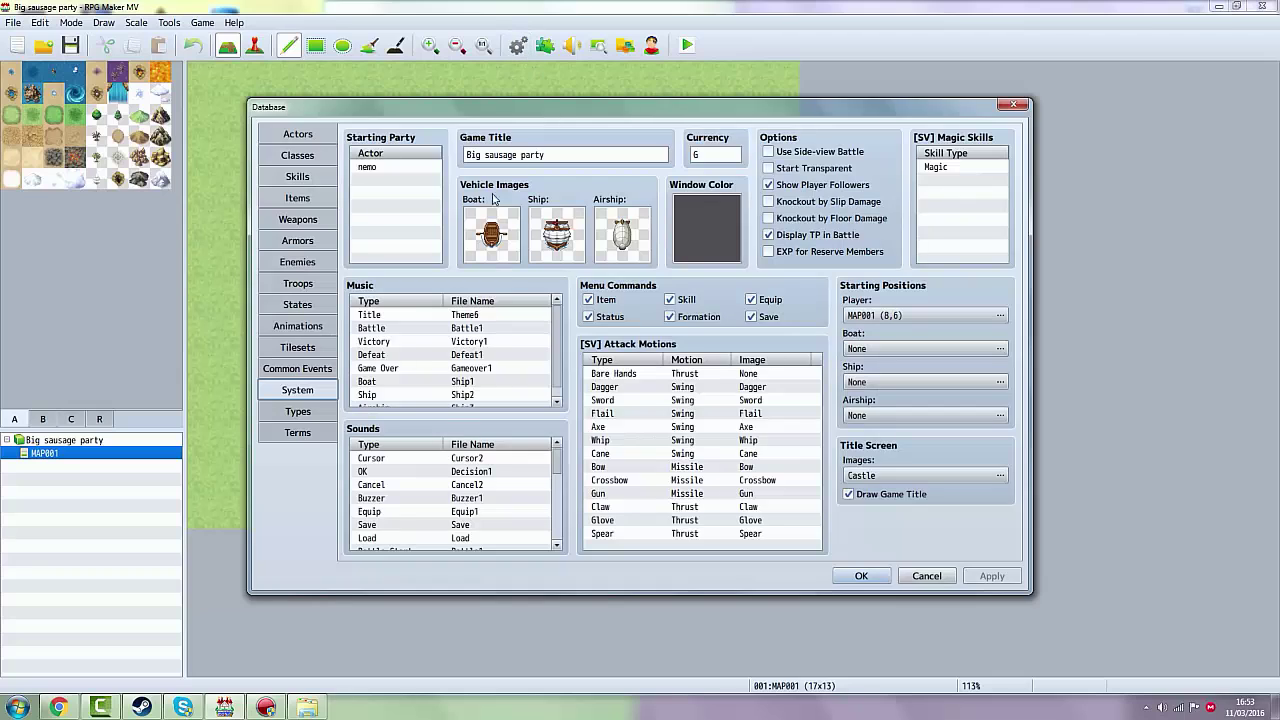
click(367, 167)
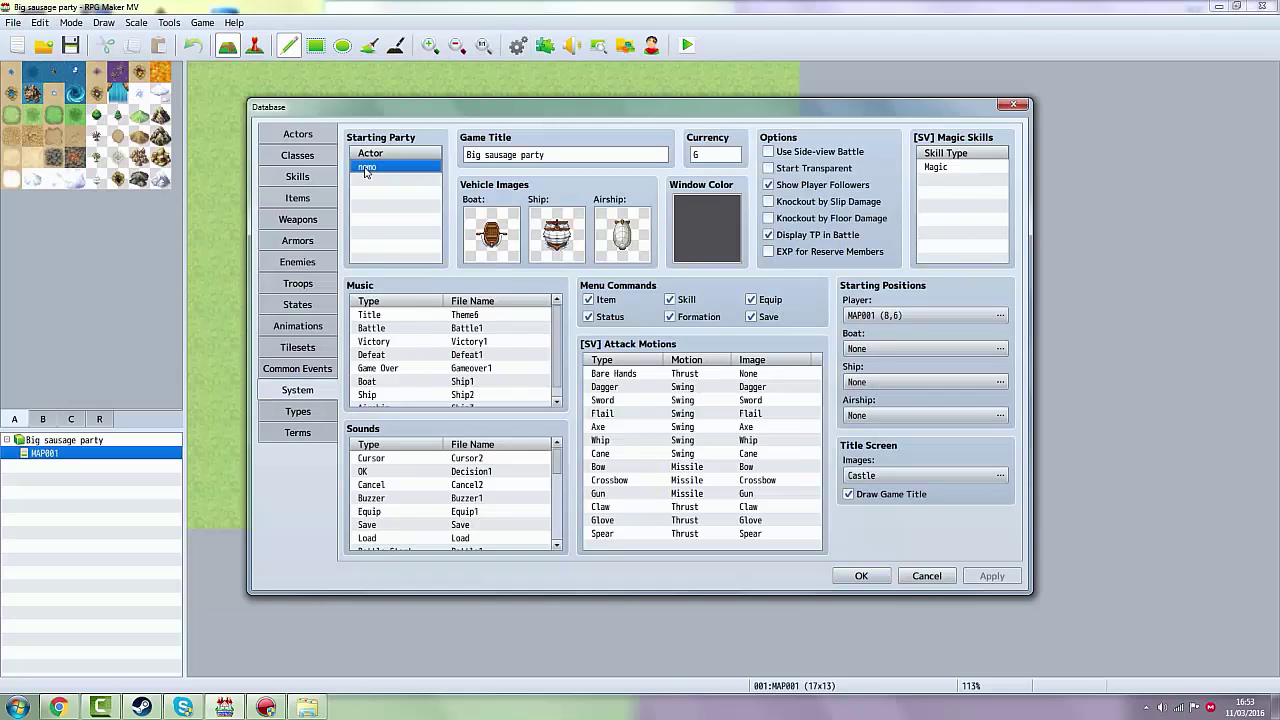
double_click(907, 318)
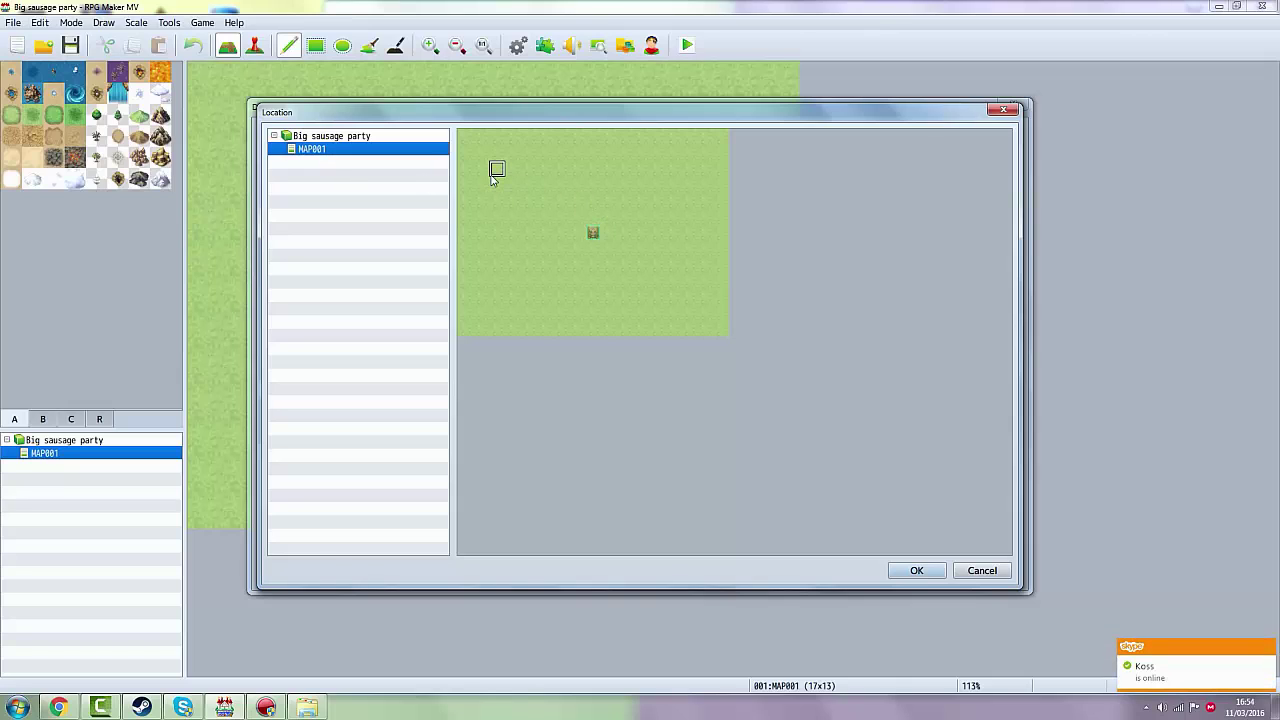
Set the player's start to MAP001's top-left tile (0,0), then apply and close the Database.
click(561, 155)
click(626, 232)
click(577, 232)
click(466, 137)
click(594, 234)
click(464, 137)
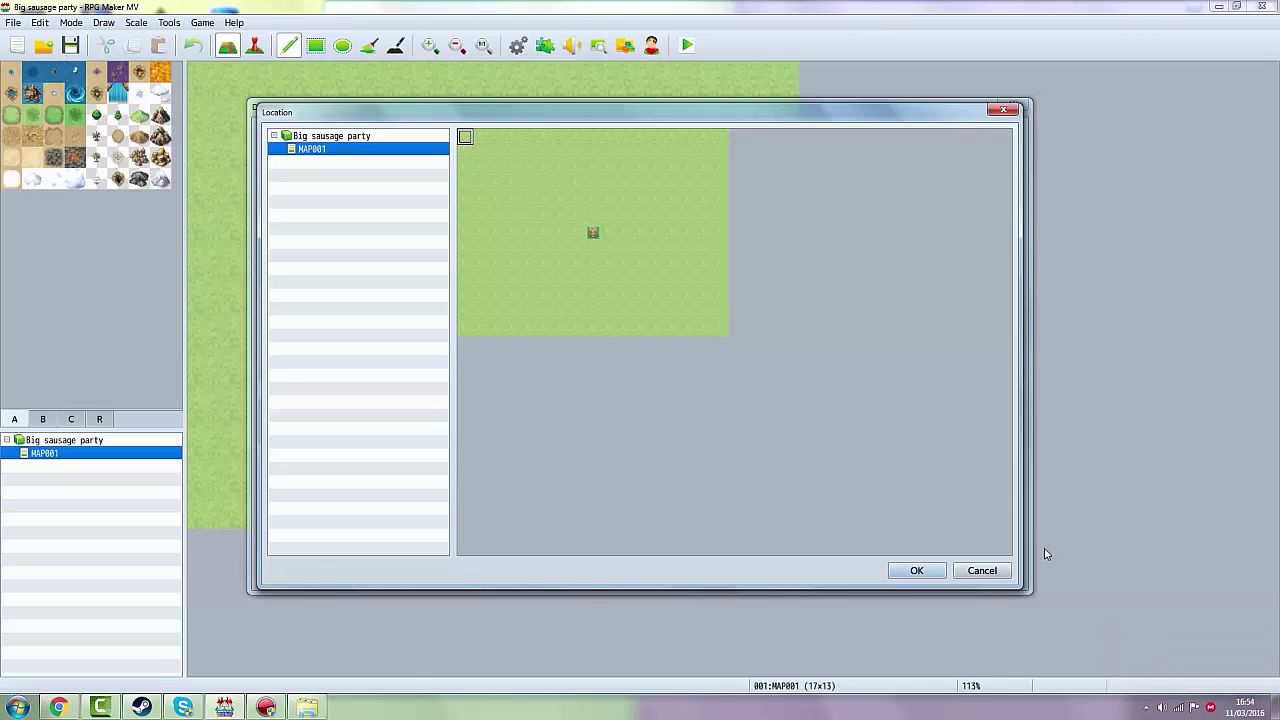
click(917, 570)
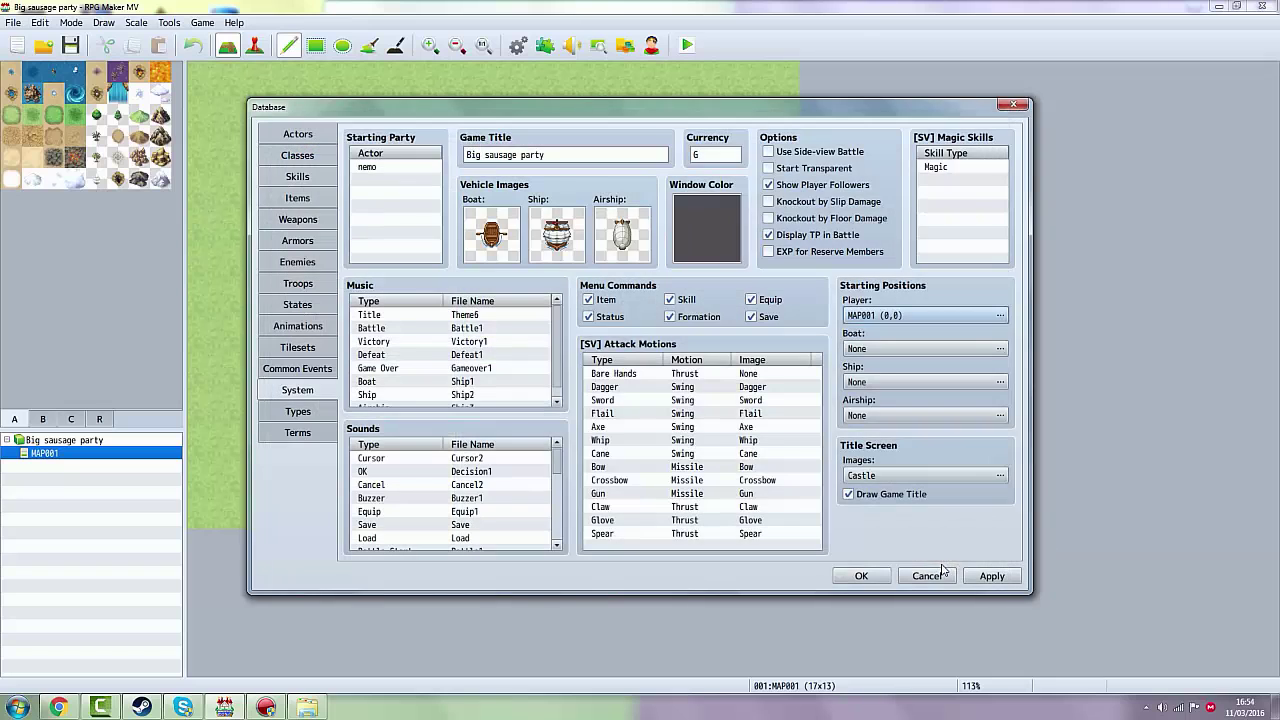
click(992, 576)
click(861, 576)
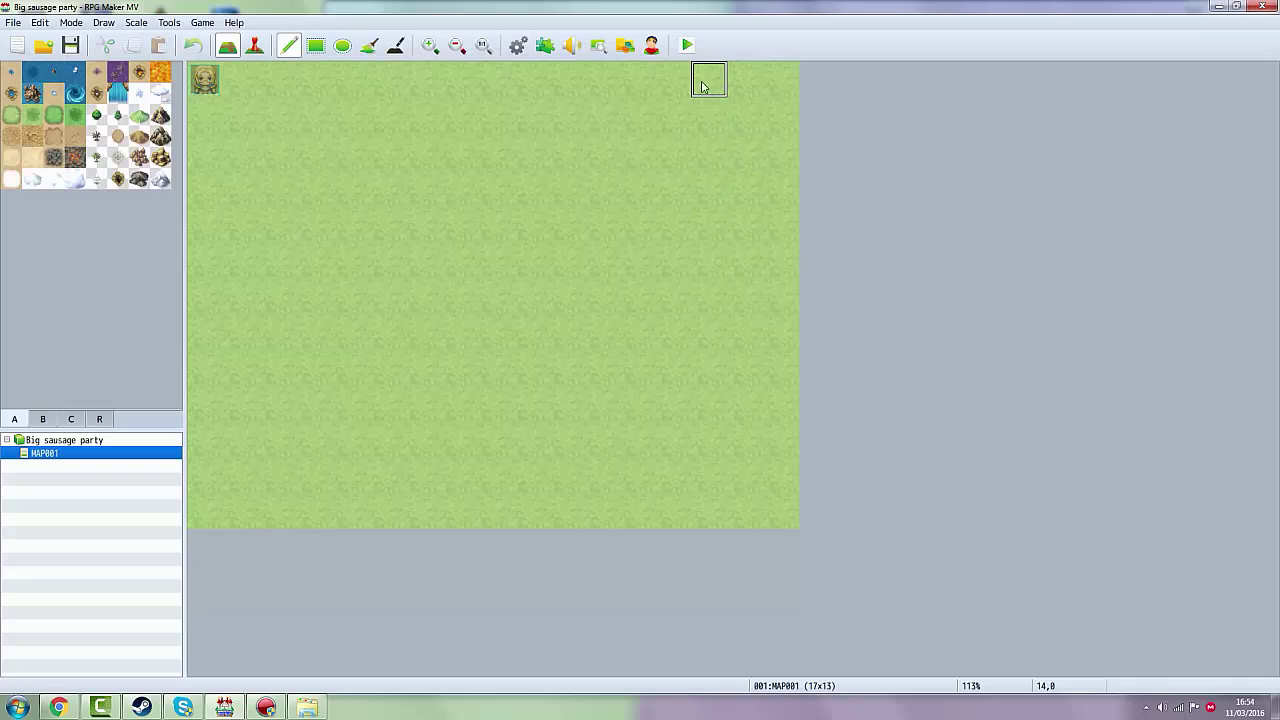
Launch a playtest, saving the project's changes when prompted.
click(688, 48)
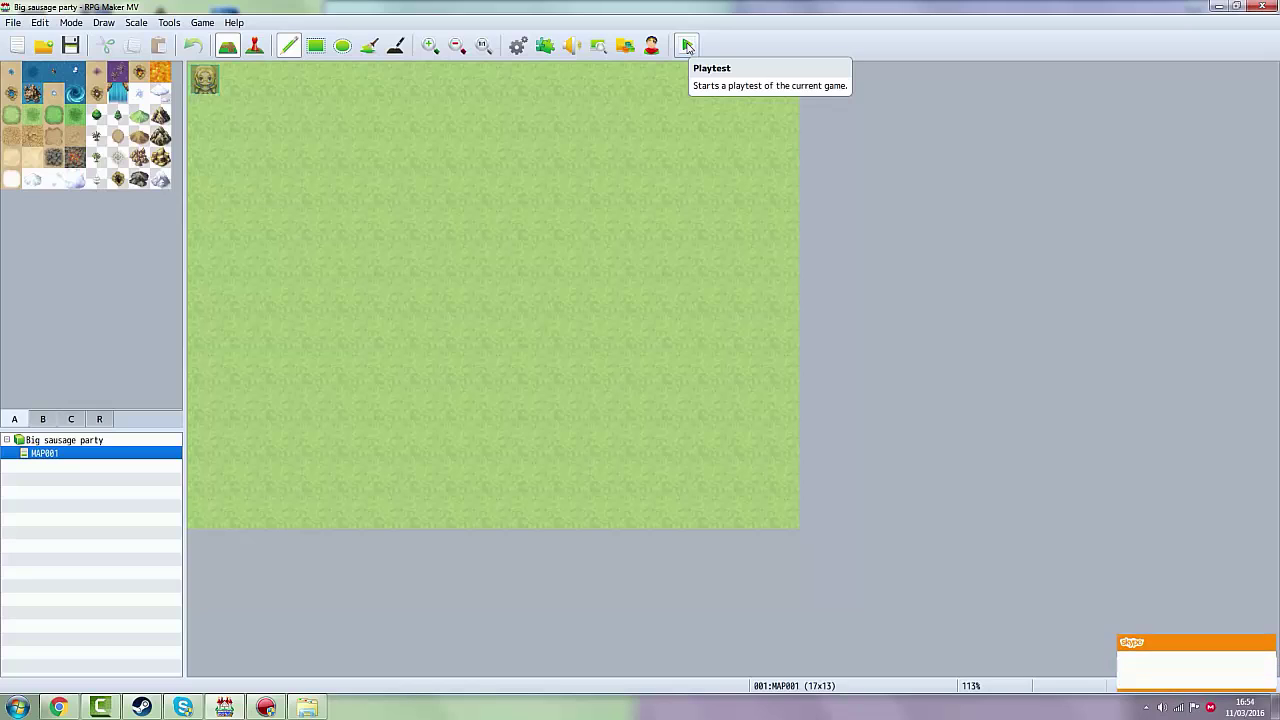
click(688, 46)
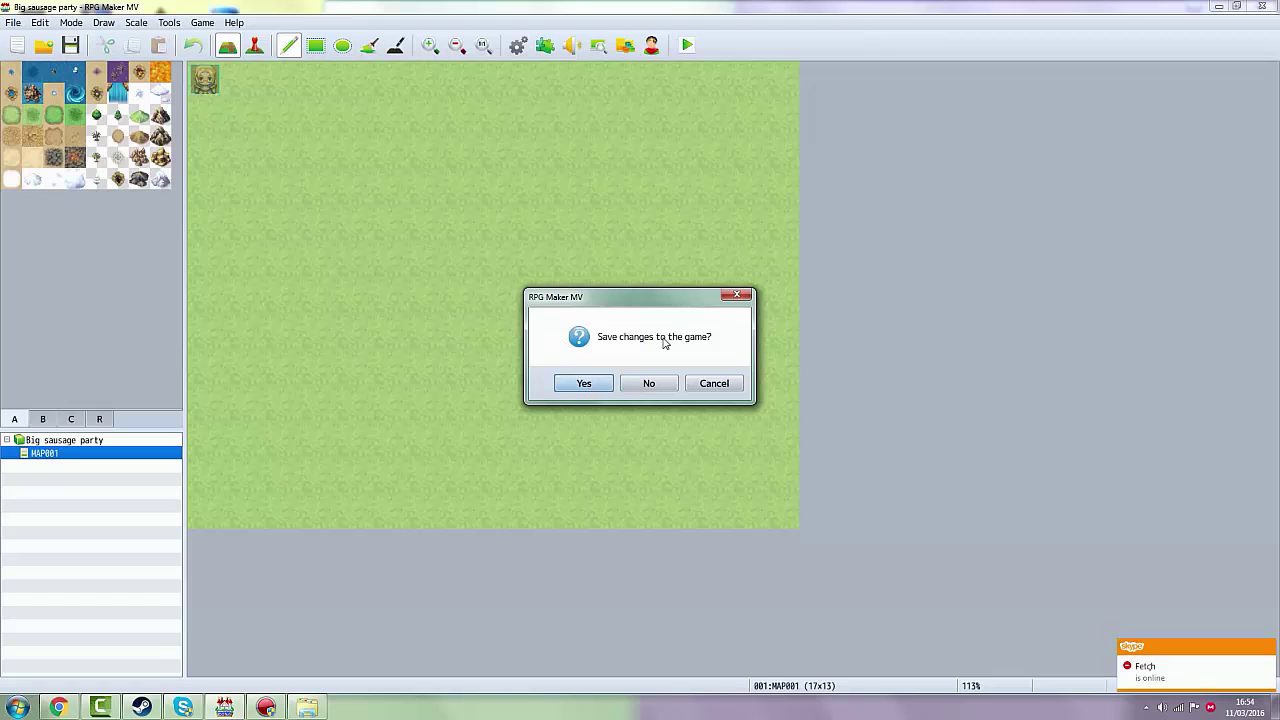
click(584, 384)
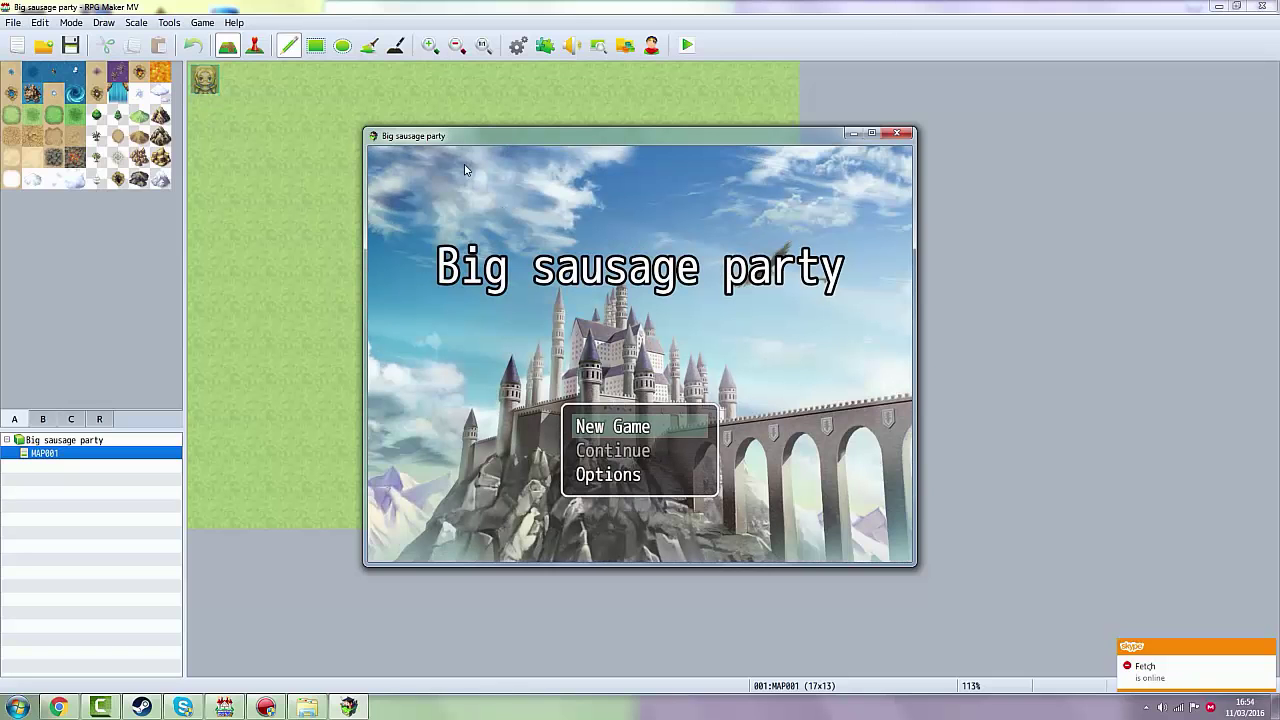
Start a new game and walk the Priest down, right, up and left with the arrow keys.
click(608, 427)
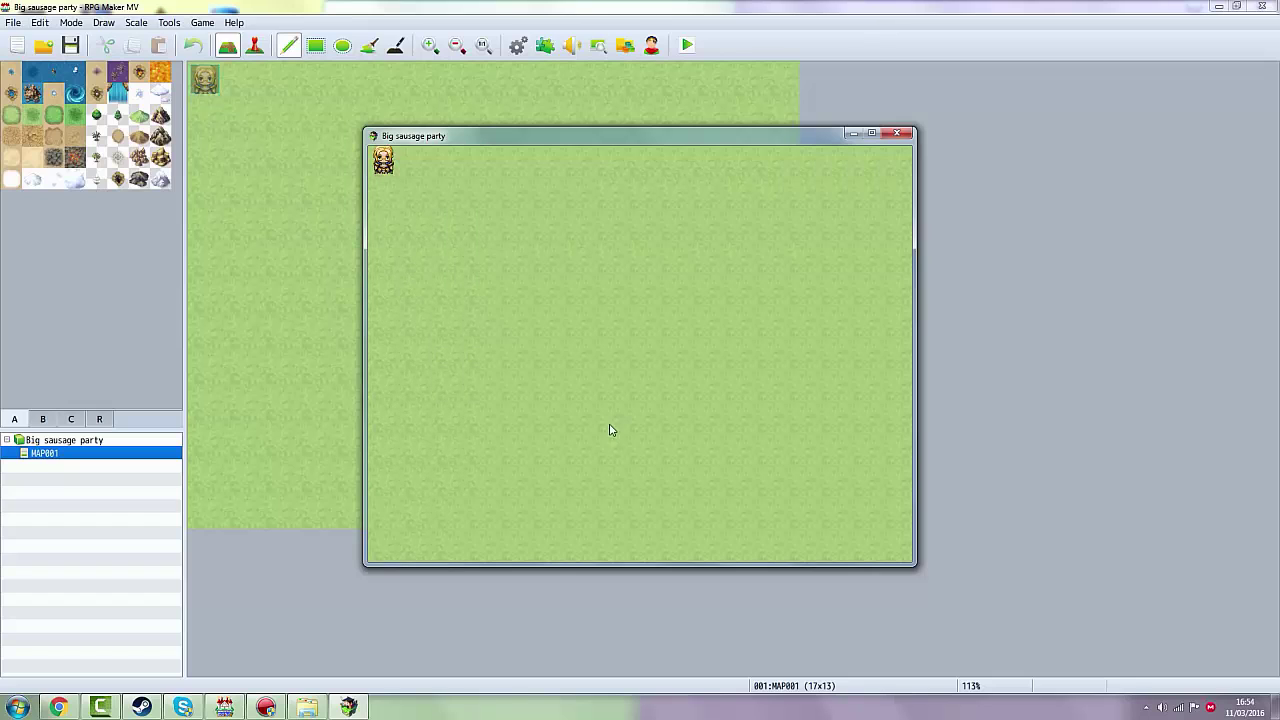
click(586, 343)
key(Down)
key(Right)
key(Up)
key(Left)
key(Down)
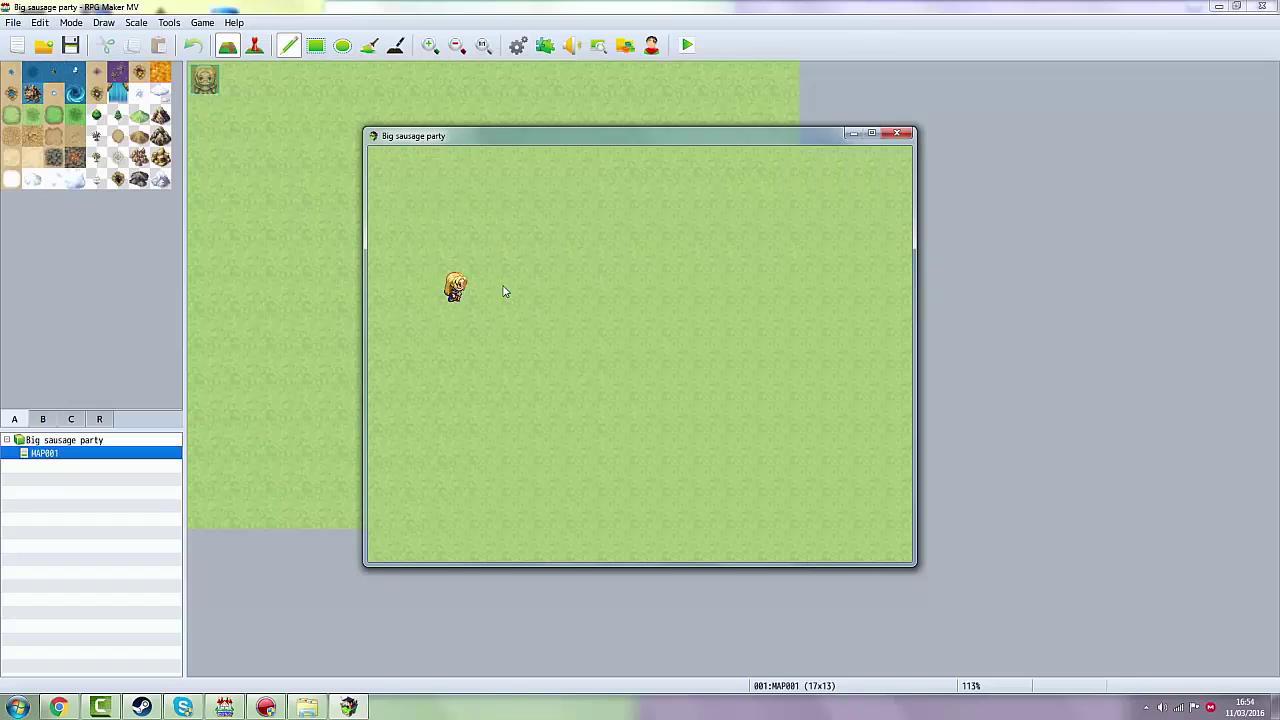
key(Right)
key(Up)
key(Left)
Click spots on the grass map to send the character right, down-left, lower, then back up.
click(748, 308)
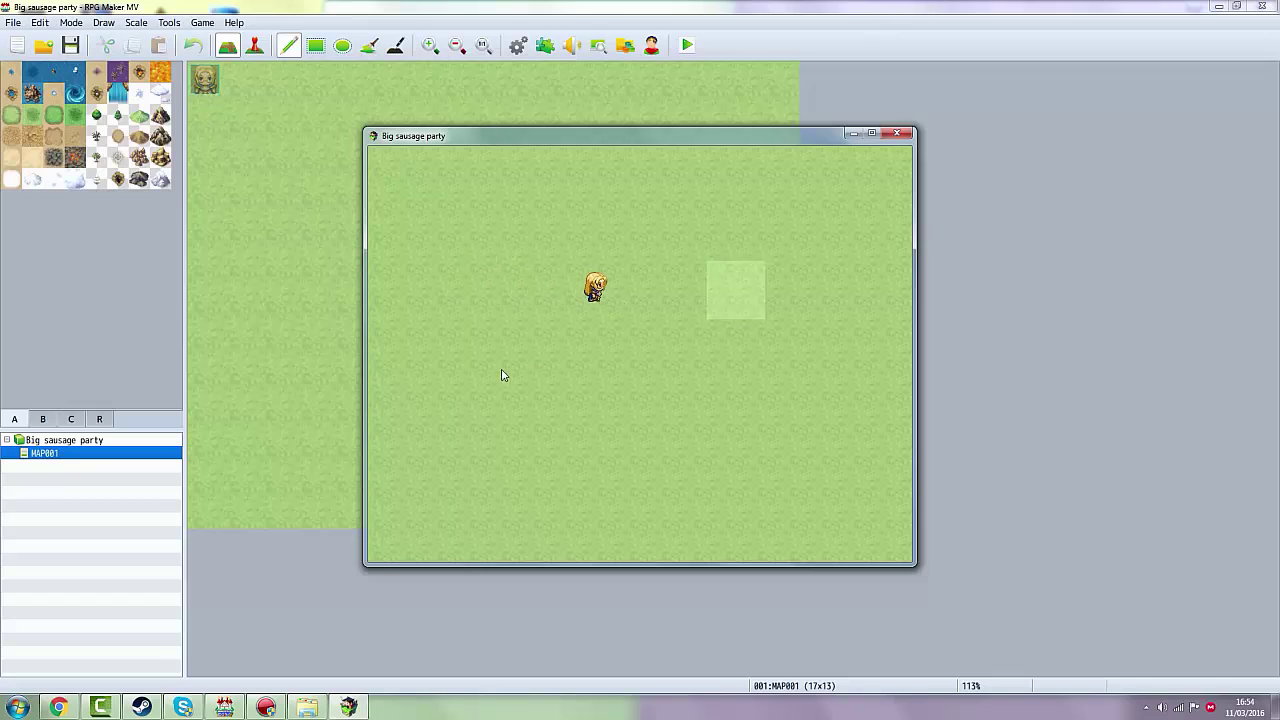
click(497, 322)
click(506, 420)
click(726, 435)
click(800, 354)
click(704, 289)
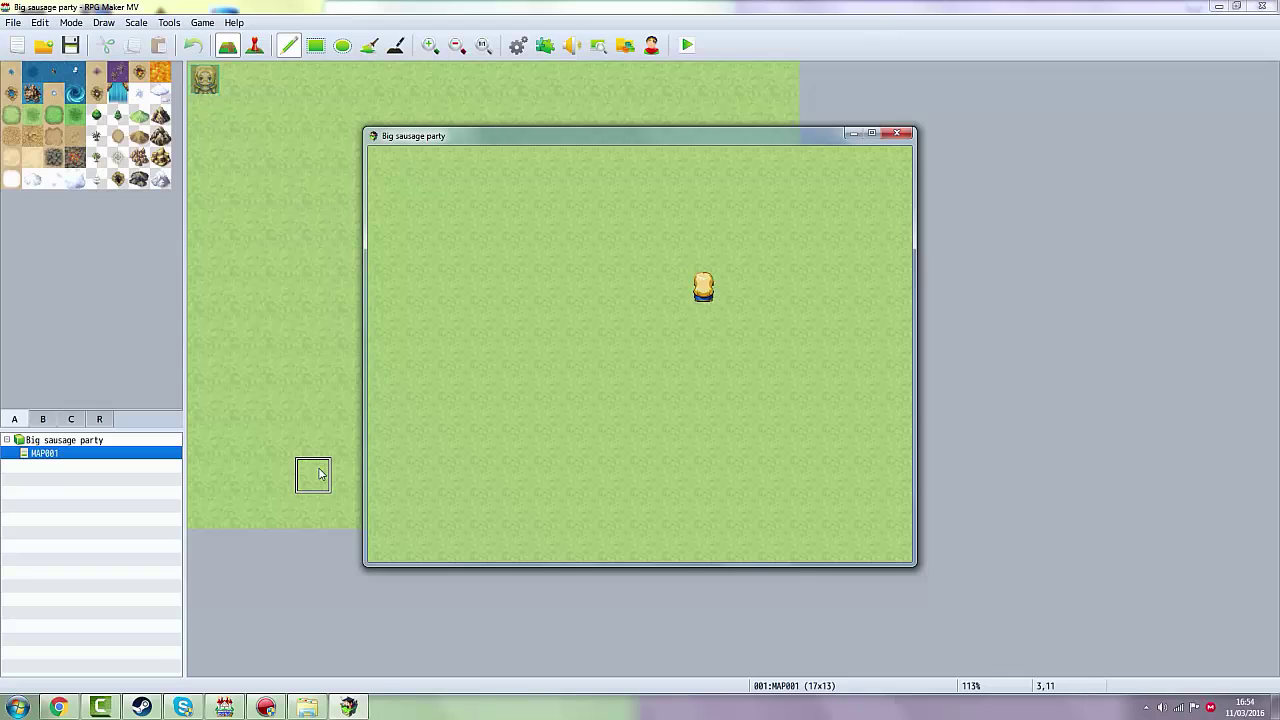